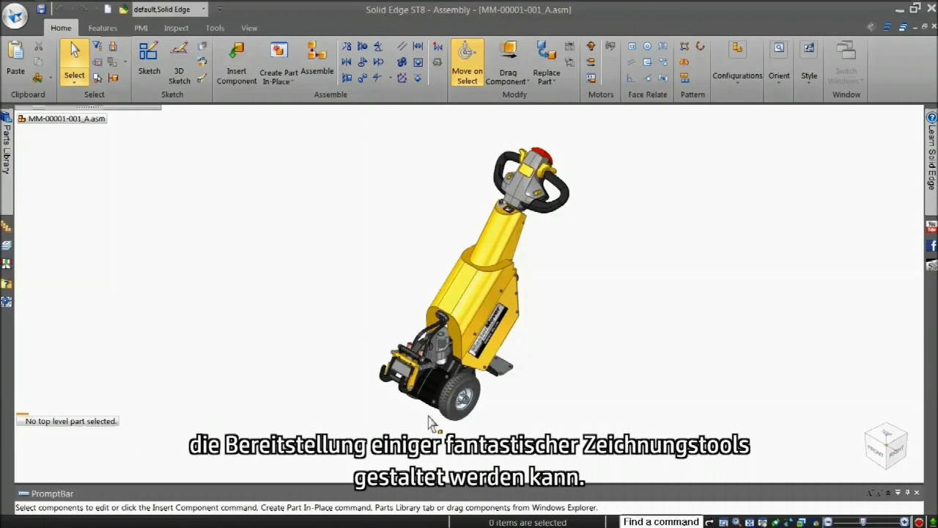
Zoom into the tugger assembly and open the bracket part MM-00237-002_A.par in its own window.
{"action": "scroll", "coordinate": [431, 424], "scroll_direction": "up", "scroll_amount": 2}
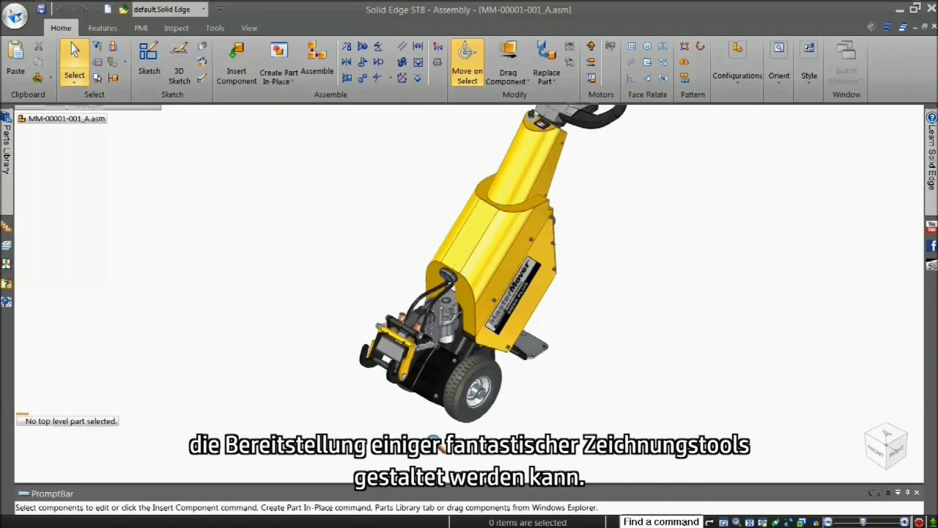
{"action": "scroll", "coordinate": [432, 422], "scroll_direction": "up", "scroll_amount": 2}
{"action": "scroll", "coordinate": [434, 411], "scroll_direction": "up", "scroll_amount": 2}
{"action": "scroll", "coordinate": [437, 401], "scroll_direction": "up", "scroll_amount": 2}
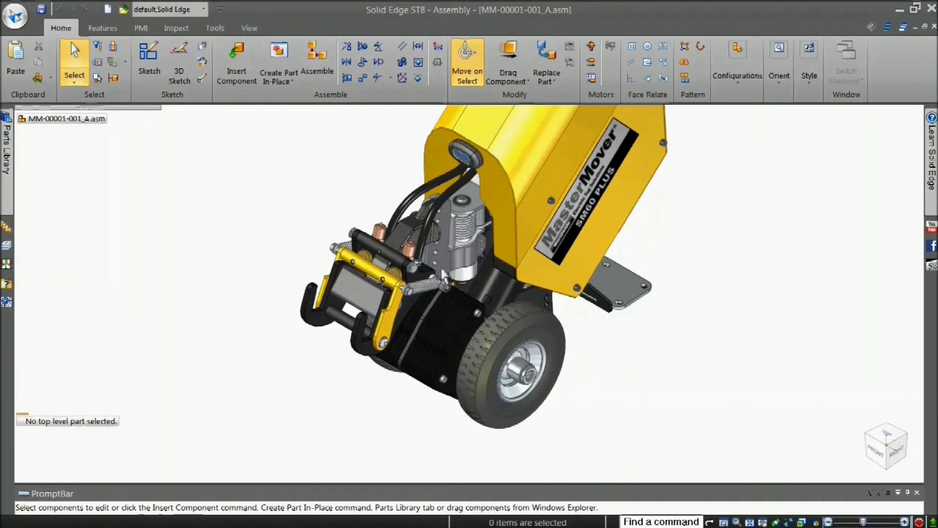
{"action": "left_click", "coordinate": [443, 230]}
{"action": "right_click", "coordinate": [443, 229]}
{"action": "left_click", "coordinate": [482, 368]}
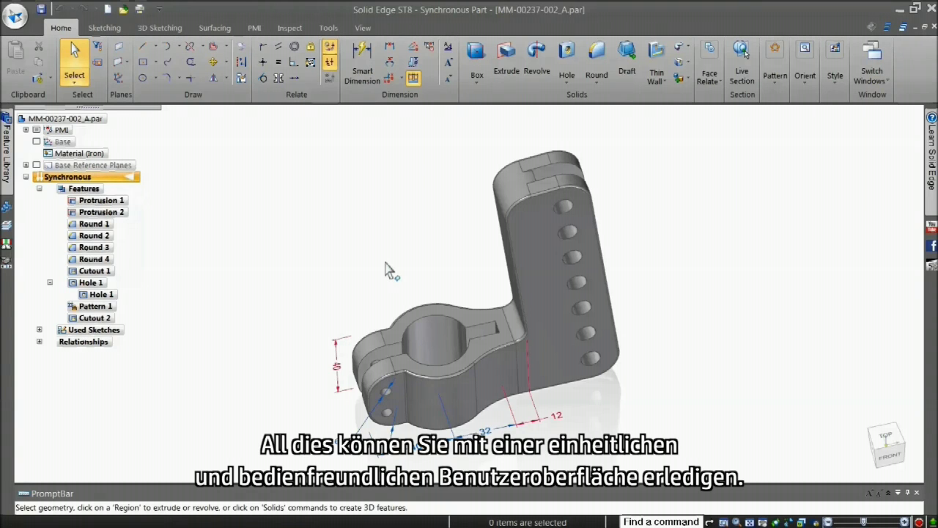
Create a drawing of the bracket with front, lower projected, side and isometric views.
{"action": "left_click", "coordinate": [17, 22]}
{"action": "mouse_move", "coordinate": [35, 44]}
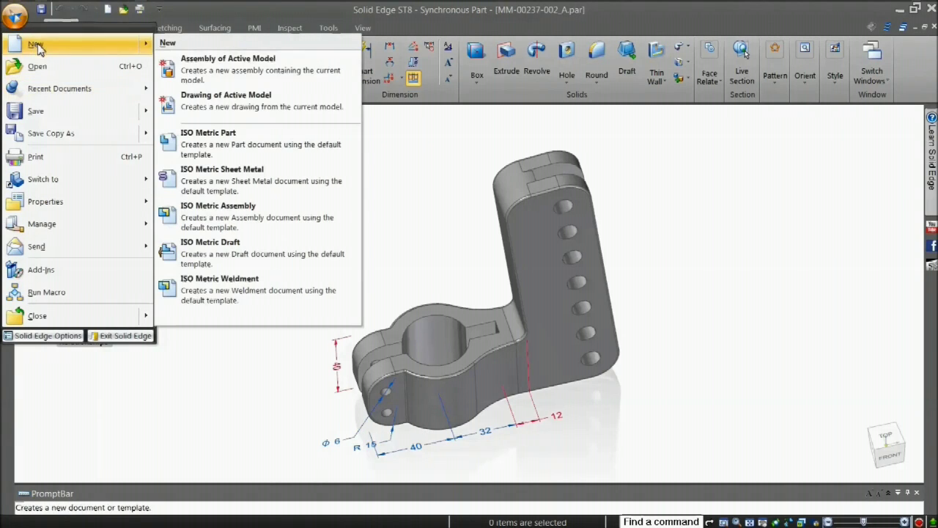
{"action": "left_click", "coordinate": [258, 114]}
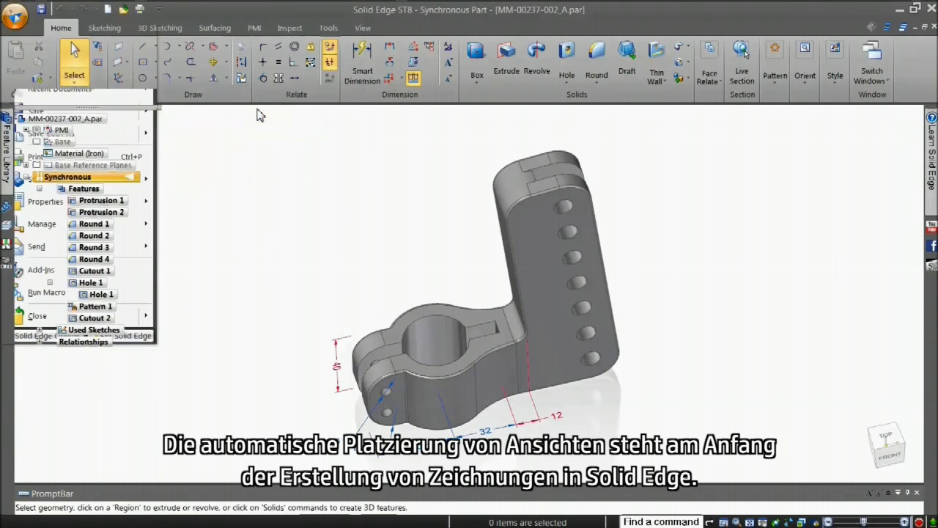
{"action": "left_click", "coordinate": [454, 298]}
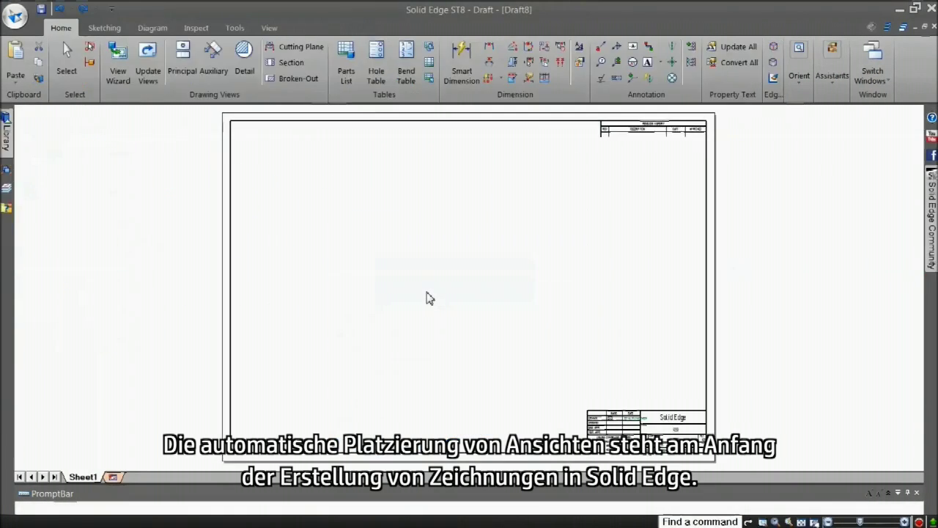
{"action": "left_click", "coordinate": [352, 276]}
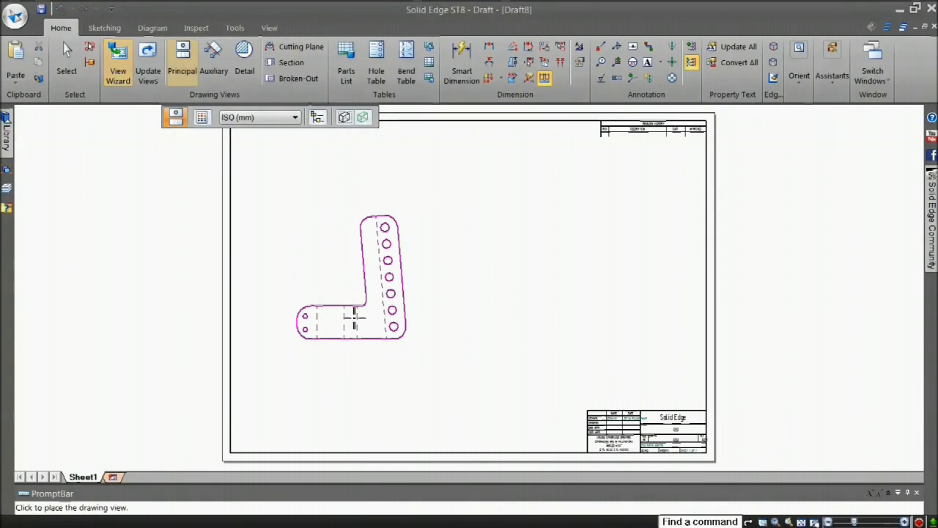
{"action": "left_click", "coordinate": [389, 399]}
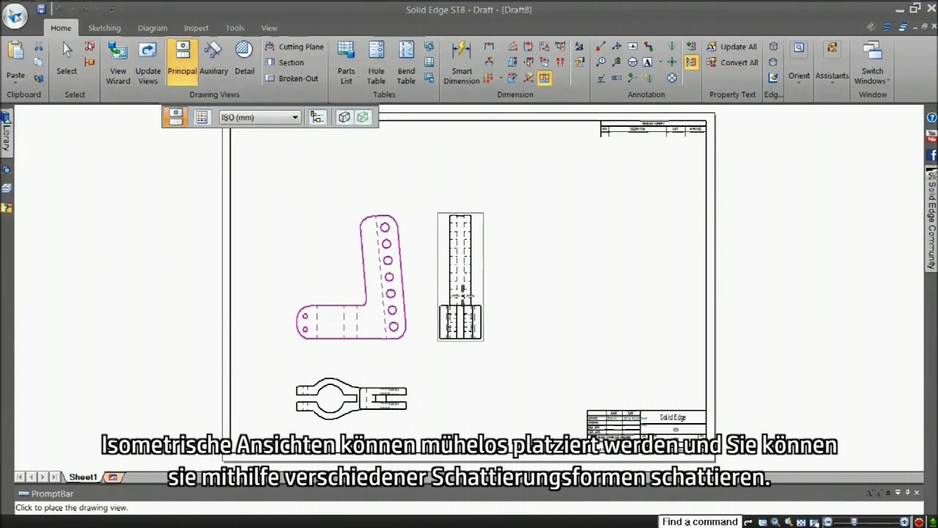
{"action": "left_click", "coordinate": [461, 308]}
{"action": "left_click", "coordinate": [493, 375]}
{"action": "right_click", "coordinate": [490, 376]}
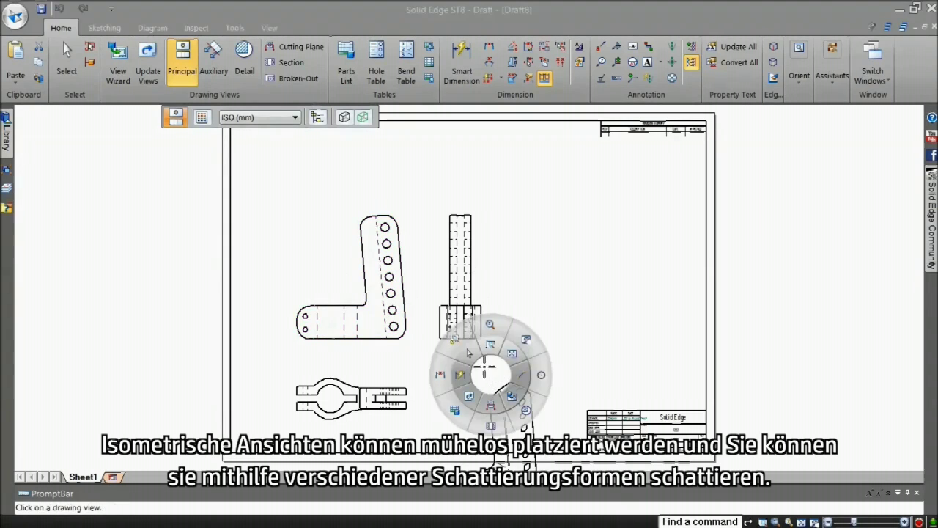
Move the isometric view to the upper right, make it shaded, and update it.
{"action": "left_click", "coordinate": [511, 394]}
{"action": "left_click_drag", "start_coordinate": [511, 395], "coordinate": [639, 235]}
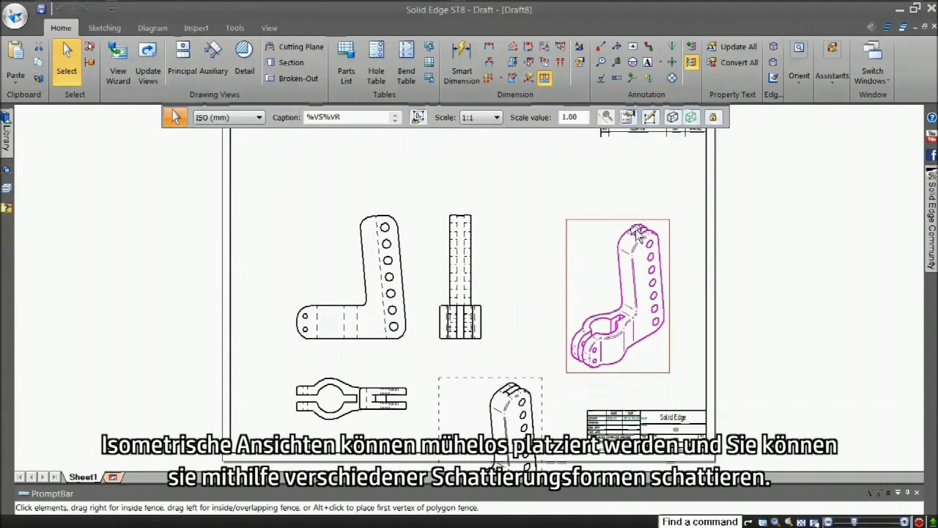
{"action": "left_click", "coordinate": [673, 118]}
{"action": "left_click", "coordinate": [690, 155]}
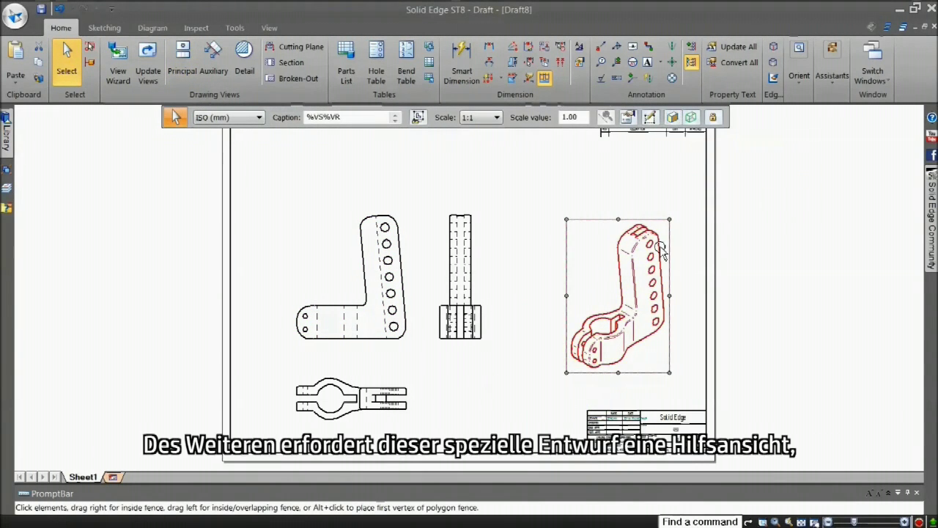
{"action": "right_click", "coordinate": [660, 293]}
{"action": "left_click", "coordinate": [696, 355]}
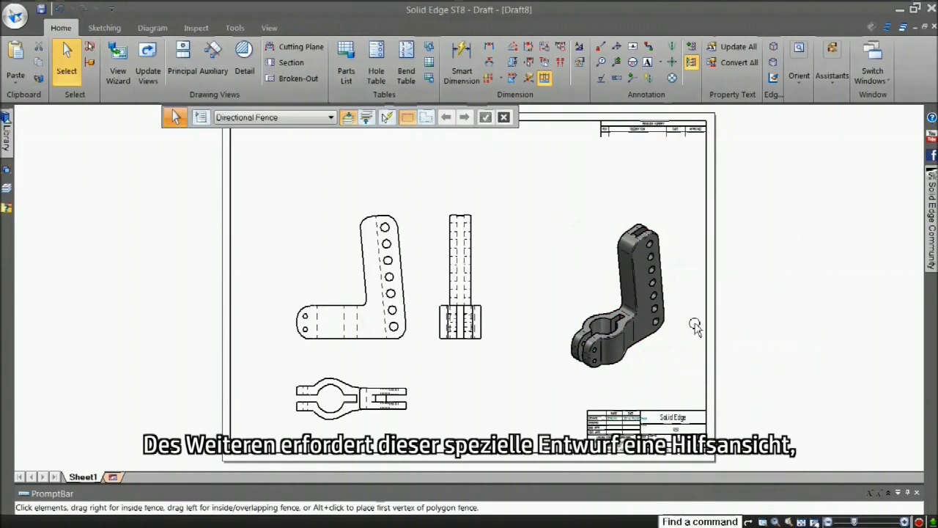
Place auxiliary view A above the front view, folded about the bracket's top edge.
{"action": "scroll", "coordinate": [374, 209], "scroll_direction": "up", "scroll_amount": 1}
{"action": "scroll", "coordinate": [373, 208], "scroll_direction": "up", "scroll_amount": 2}
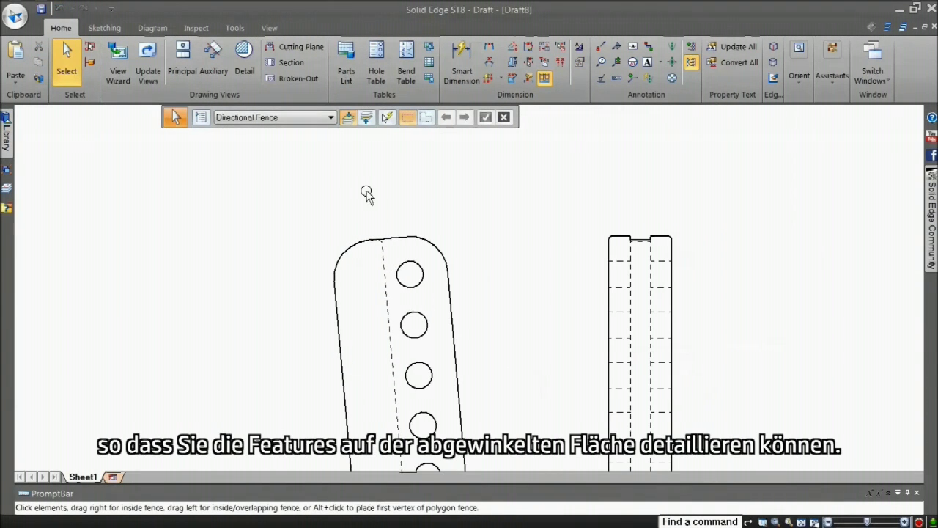
{"action": "left_click", "coordinate": [212, 61]}
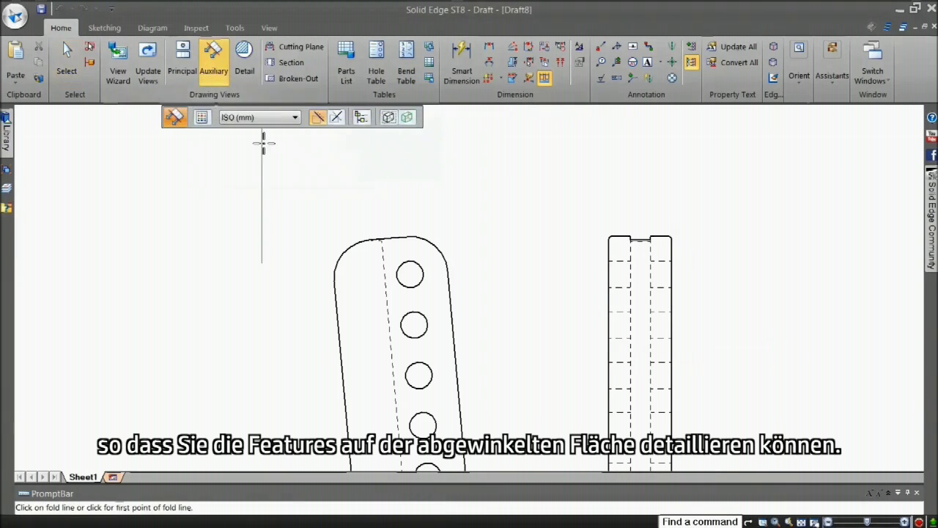
{"action": "left_click", "coordinate": [395, 237]}
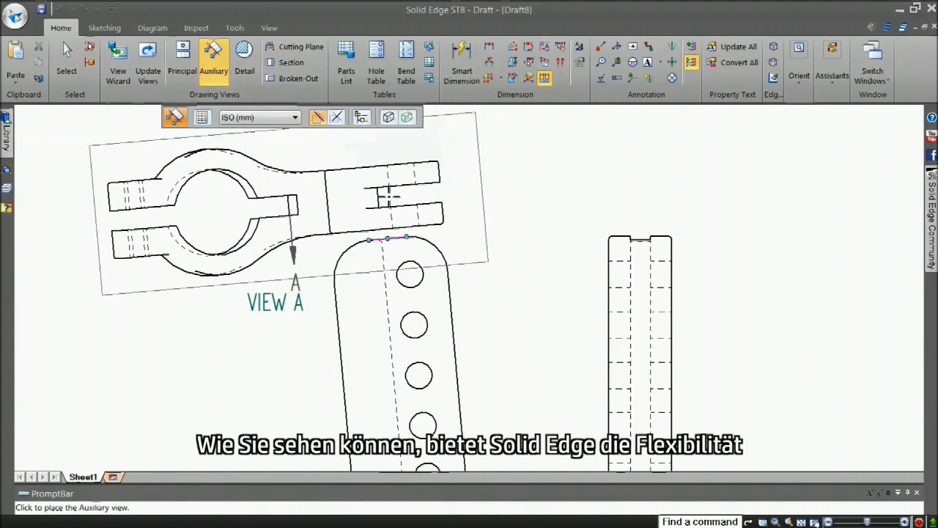
{"action": "scroll", "coordinate": [387, 185], "scroll_direction": "down", "scroll_amount": 1}
{"action": "scroll", "coordinate": [389, 185], "scroll_direction": "down", "scroll_amount": 2}
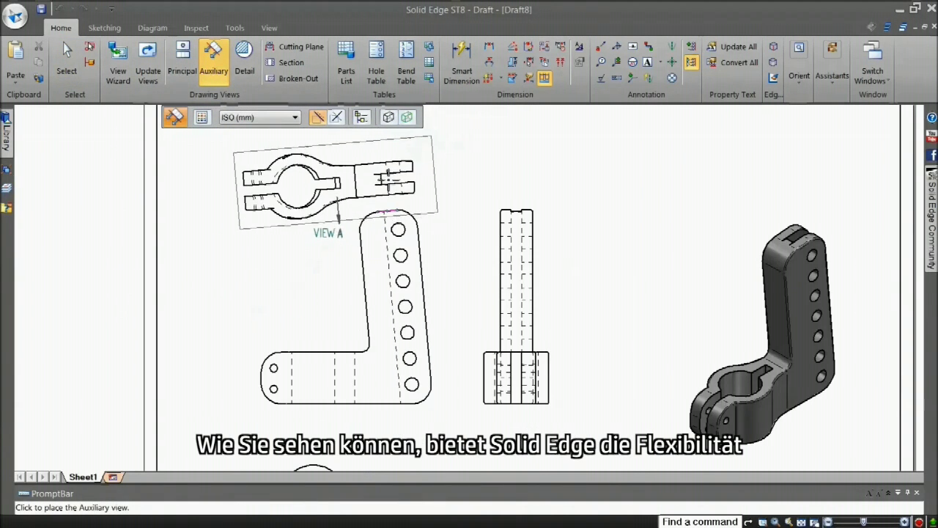
{"action": "left_click", "coordinate": [389, 172]}
Crop view A to the slotted end, free its alignment, move it left and update.
{"action": "left_click", "coordinate": [275, 175]}
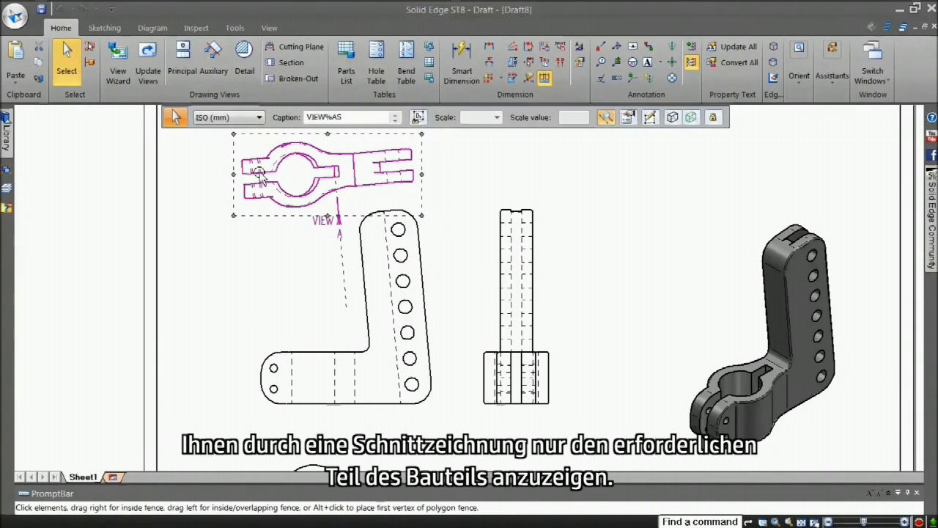
{"action": "left_click_drag", "start_coordinate": [234, 173], "coordinate": [346, 176]}
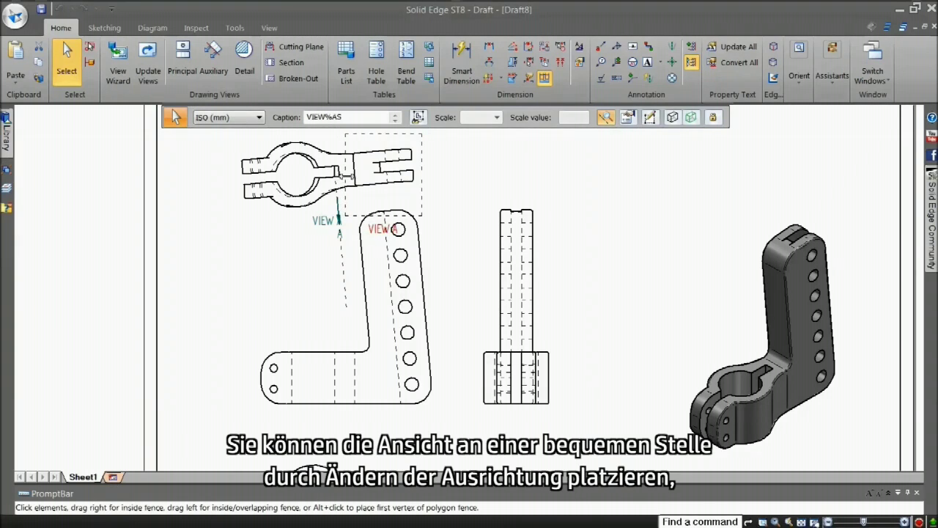
{"action": "left_click_drag", "start_coordinate": [345, 176], "coordinate": [345, 176]}
{"action": "left_click_drag", "start_coordinate": [390, 198], "coordinate": [390, 198]}
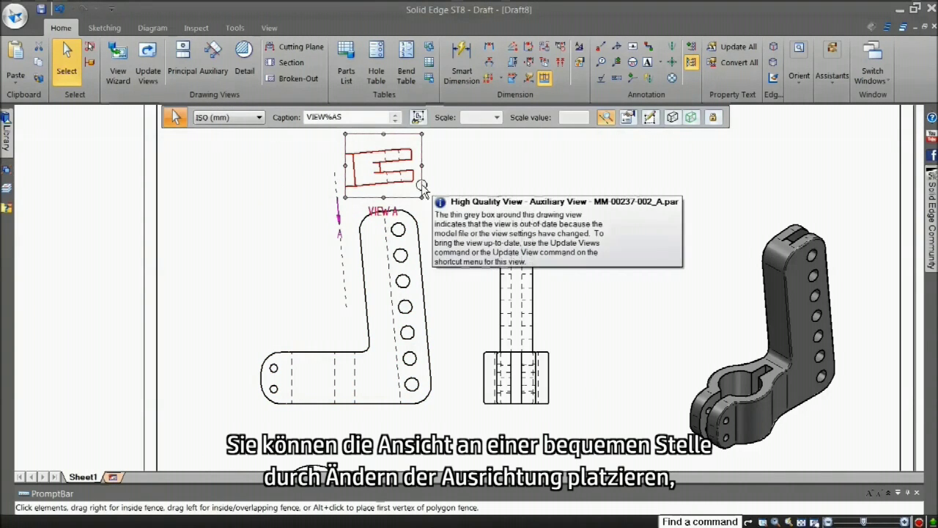
{"action": "right_click", "coordinate": [422, 188]}
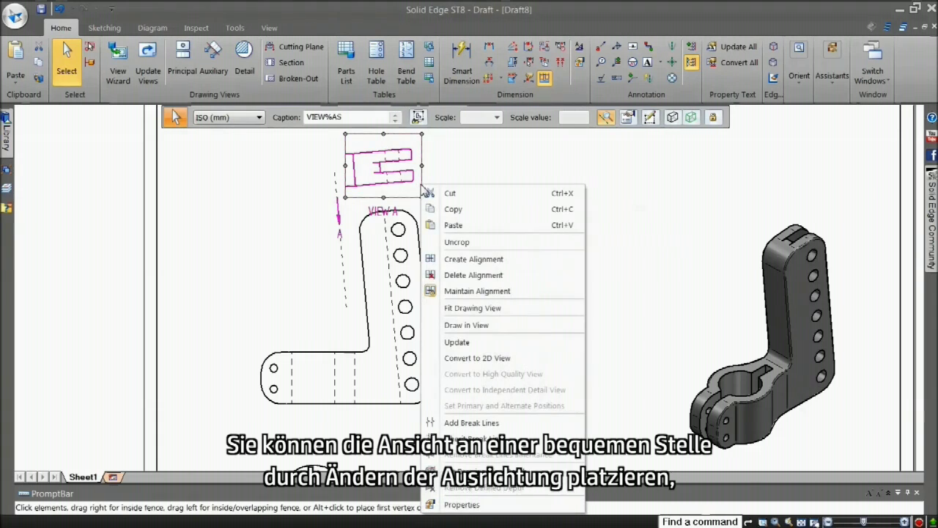
{"action": "left_click", "coordinate": [460, 291]}
{"action": "left_click_drag", "start_coordinate": [407, 199], "coordinate": [281, 207]}
{"action": "right_click", "coordinate": [281, 207]}
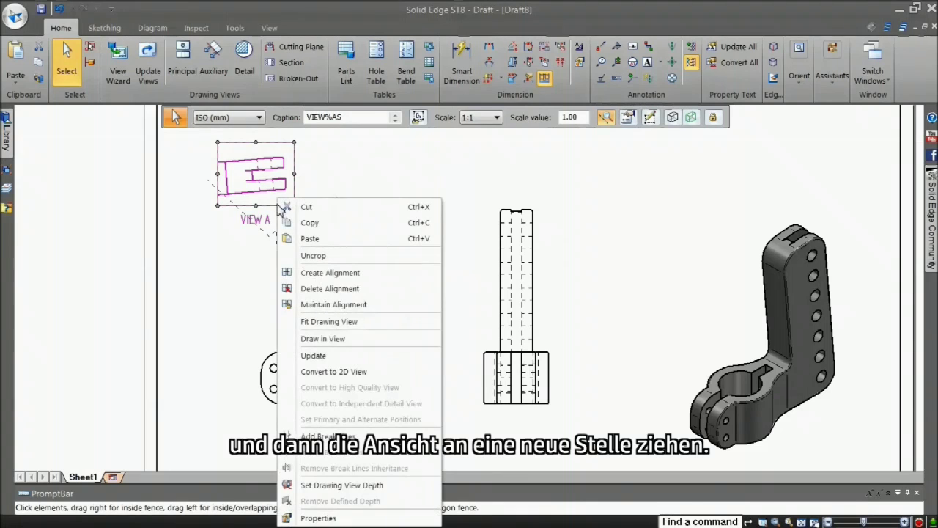
{"action": "left_click", "coordinate": [322, 358]}
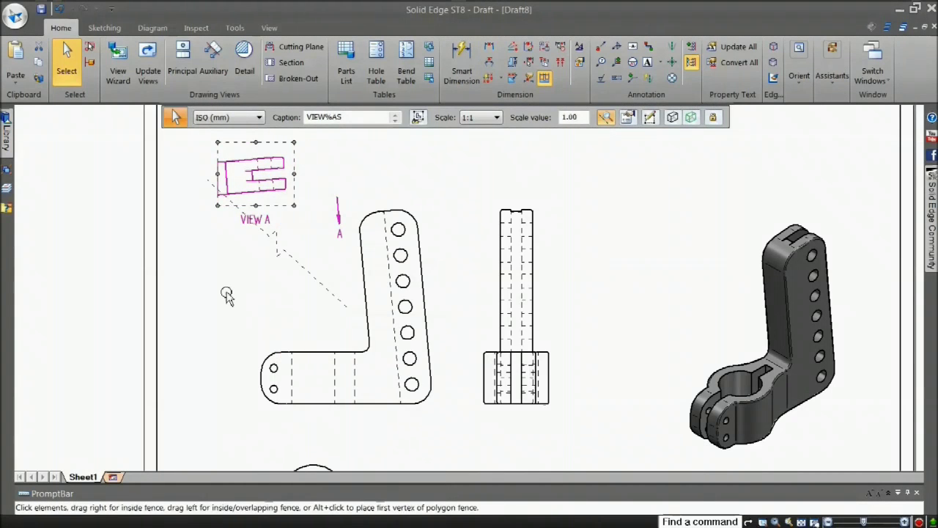
Retrieve the bracket model's dimensions into the bottom drawing view.
{"action": "scroll", "coordinate": [224, 294], "scroll_direction": "down", "scroll_amount": 1}
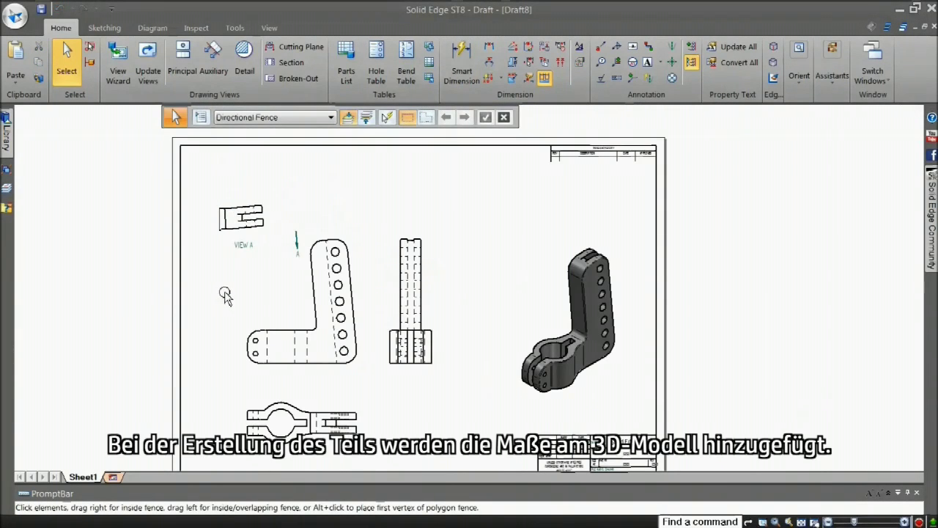
{"action": "scroll", "coordinate": [231, 272], "scroll_direction": "down", "scroll_amount": 1}
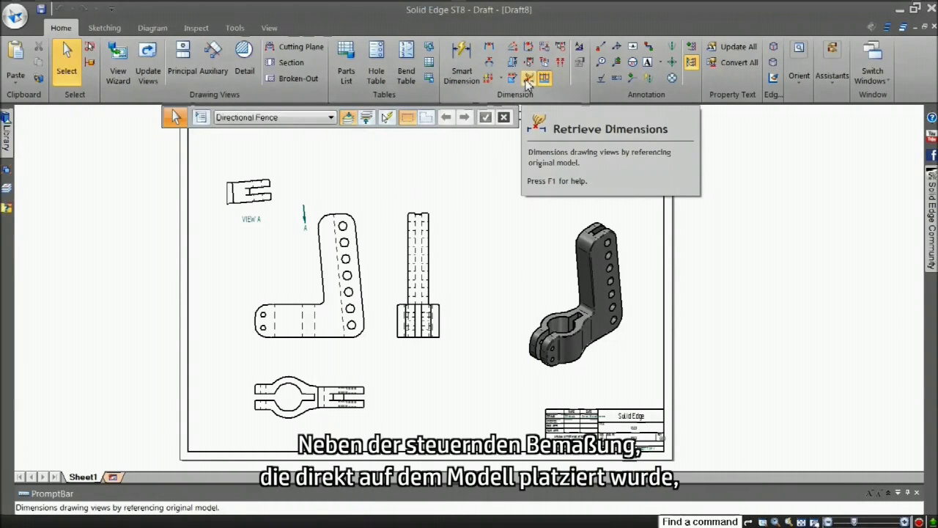
{"action": "left_click", "coordinate": [528, 81]}
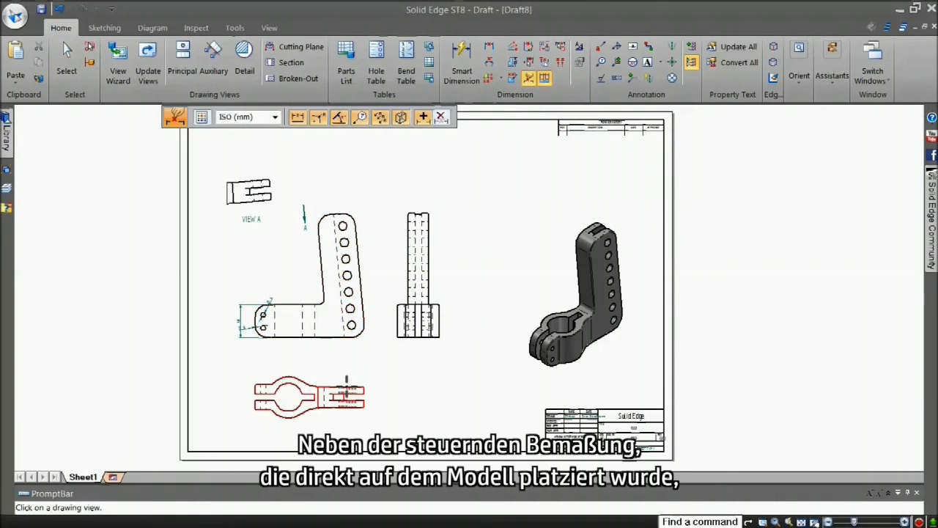
{"action": "left_click", "coordinate": [347, 381]}
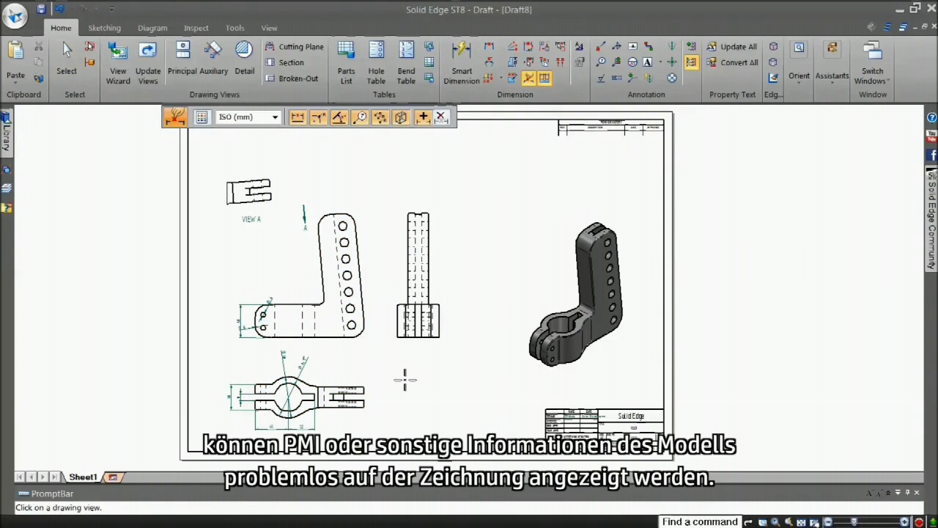
{"action": "right_click_drag", "start_coordinate": [405, 380], "coordinate": [387, 367]}
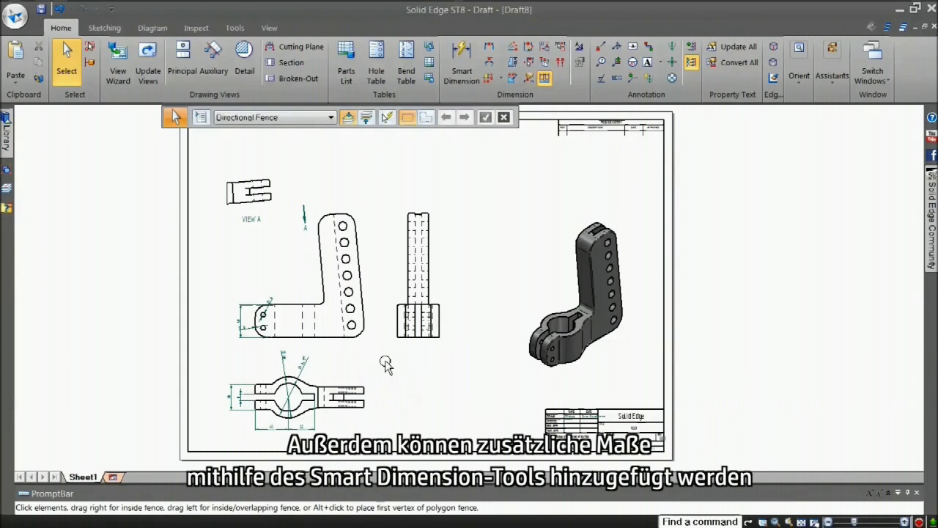
{"action": "scroll", "coordinate": [386, 367], "scroll_direction": "up", "scroll_amount": 1}
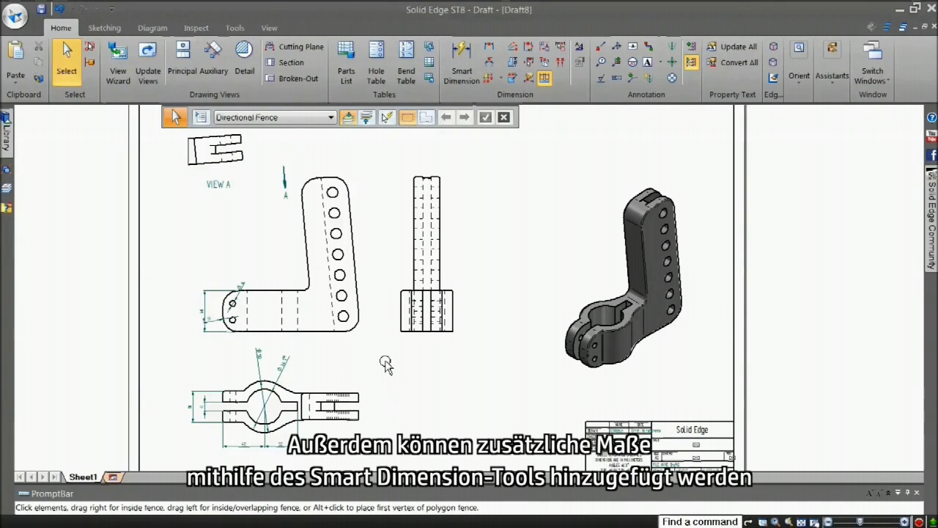
{"action": "right_click", "coordinate": [387, 366]}
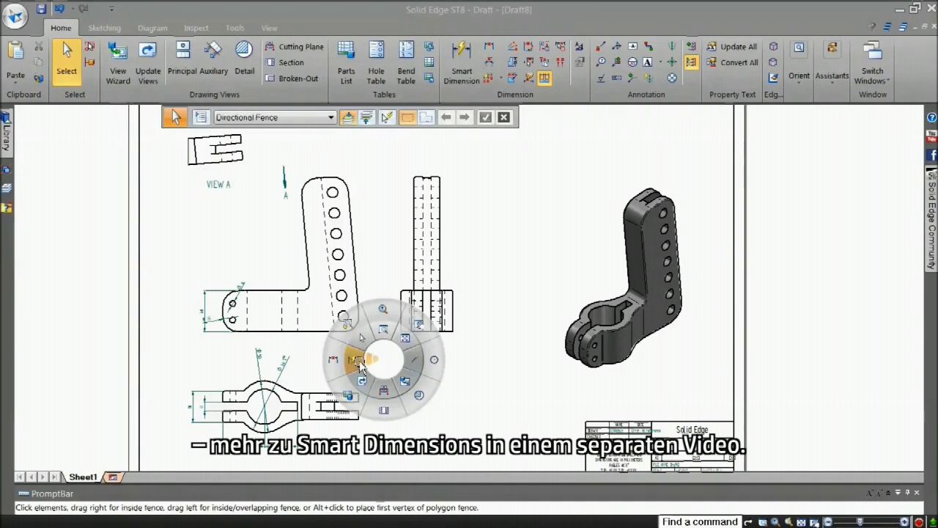
{"action": "left_click", "coordinate": [360, 365]}
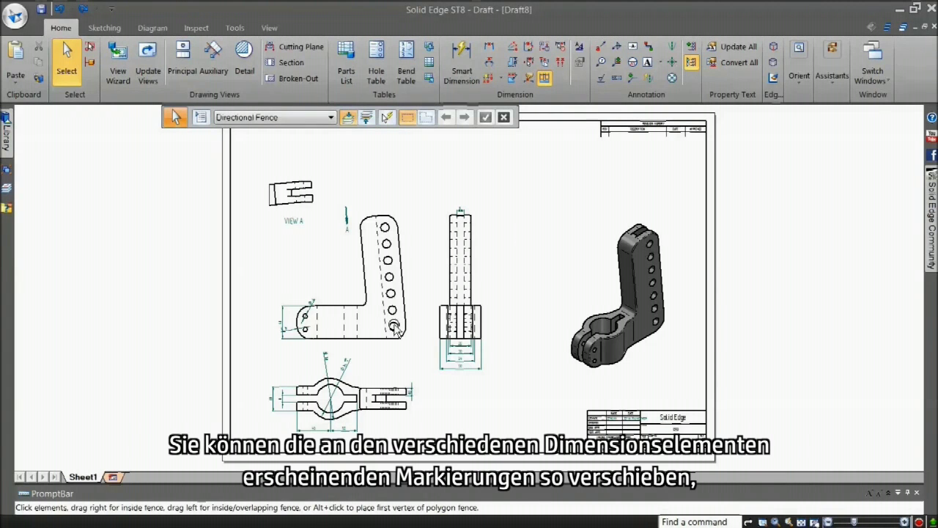
Move the fillet radius text below-left and adjust the 40 and 34 dimension extension lines.
{"action": "scroll", "coordinate": [291, 357], "scroll_direction": "up", "scroll_amount": 3}
{"action": "scroll", "coordinate": [290, 357], "scroll_direction": "up", "scroll_amount": 1}
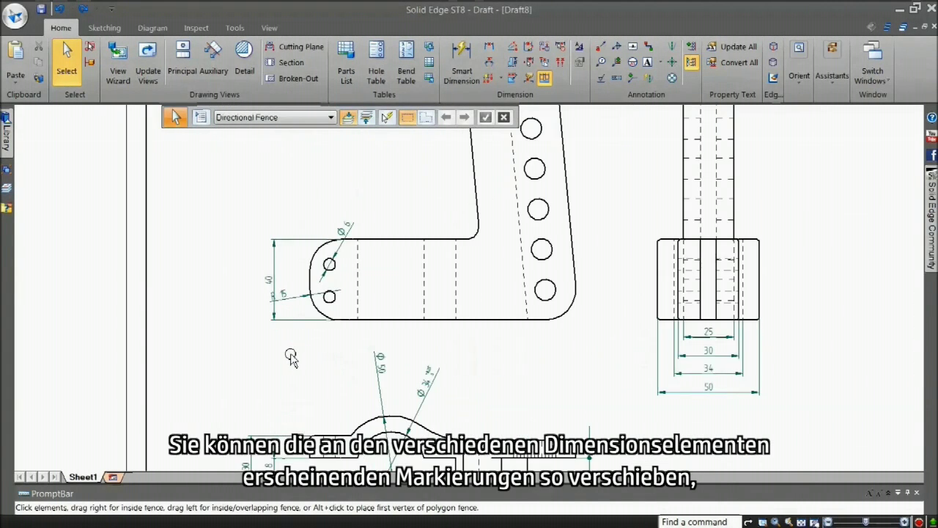
{"action": "left_click", "coordinate": [288, 296]}
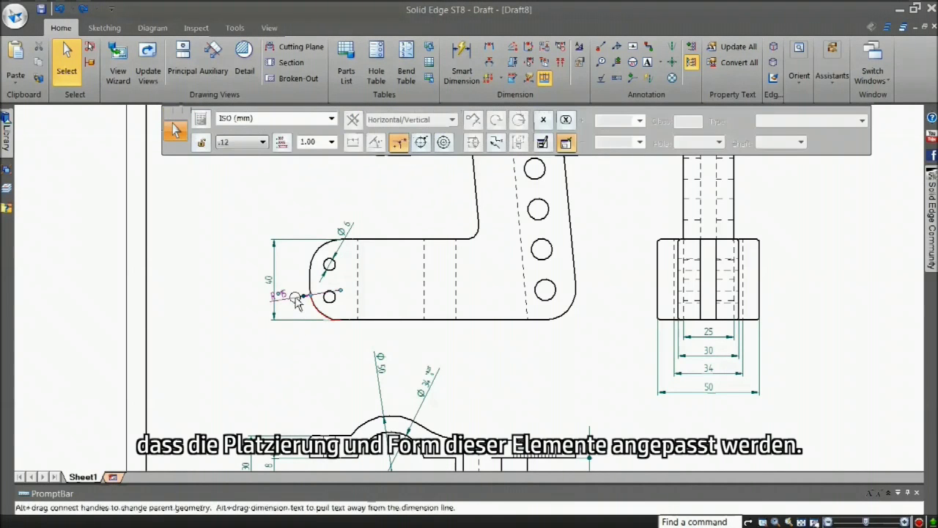
{"action": "left_click_drag", "start_coordinate": [282, 307], "coordinate": [302, 336]}
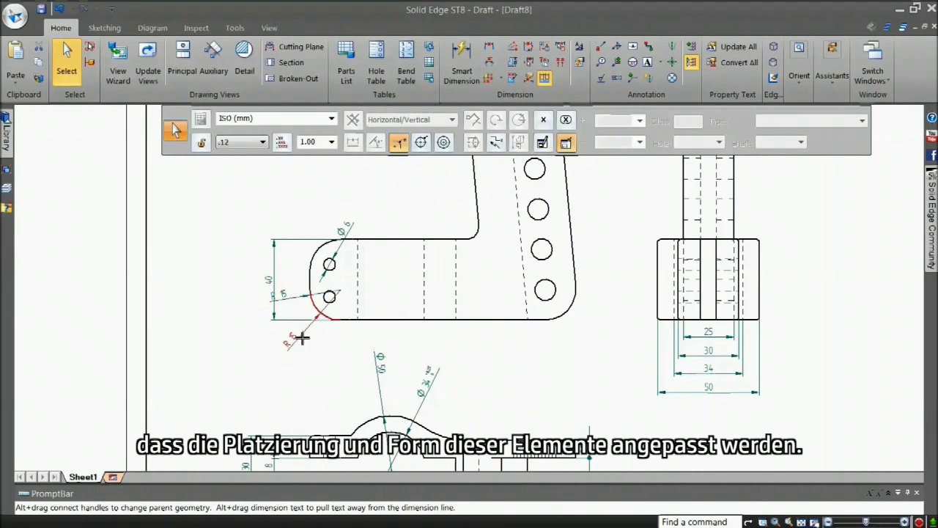
{"action": "middle_click_drag", "start_coordinate": [398, 210], "coordinate": [393, 367]}
{"action": "left_click", "coordinate": [416, 224]}
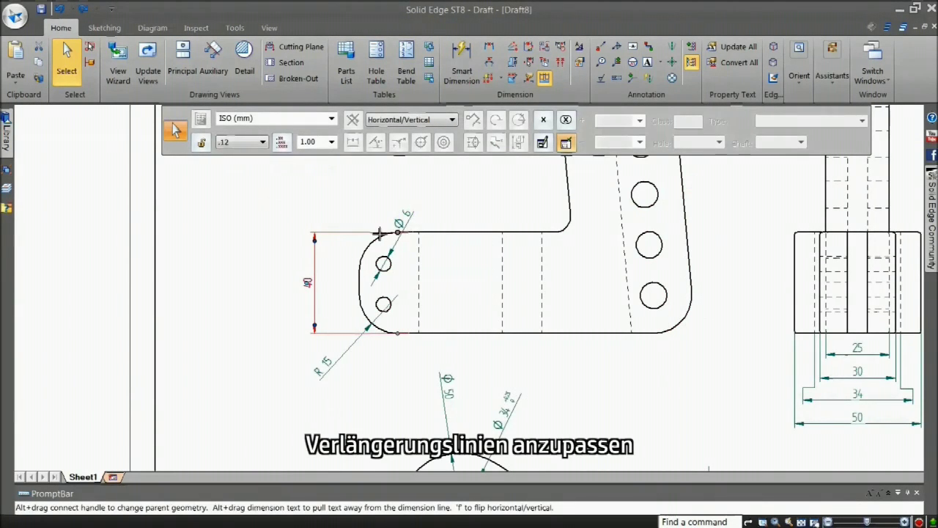
{"action": "left_click_drag", "start_coordinate": [345, 233], "coordinate": [369, 337]}
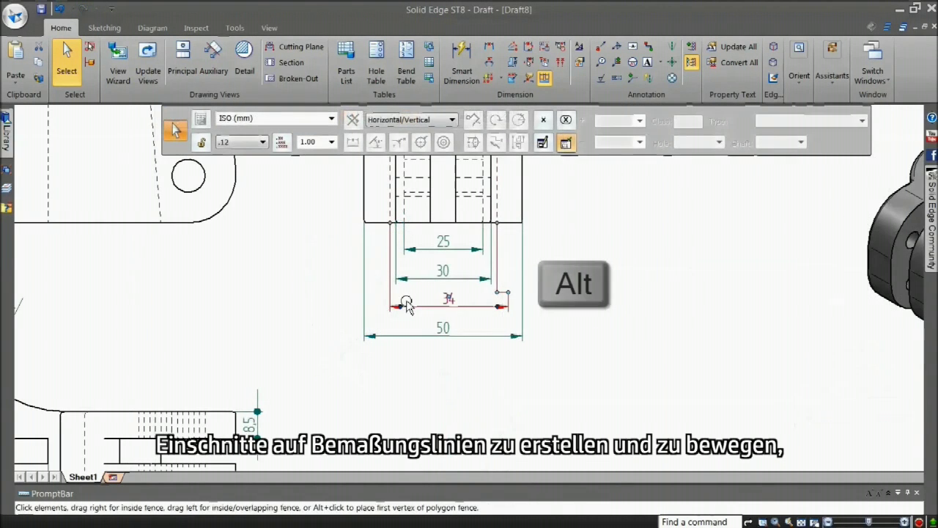
{"action": "left_click_drag", "start_coordinate": [392, 294], "coordinate": [377, 291], "text": "alt"}
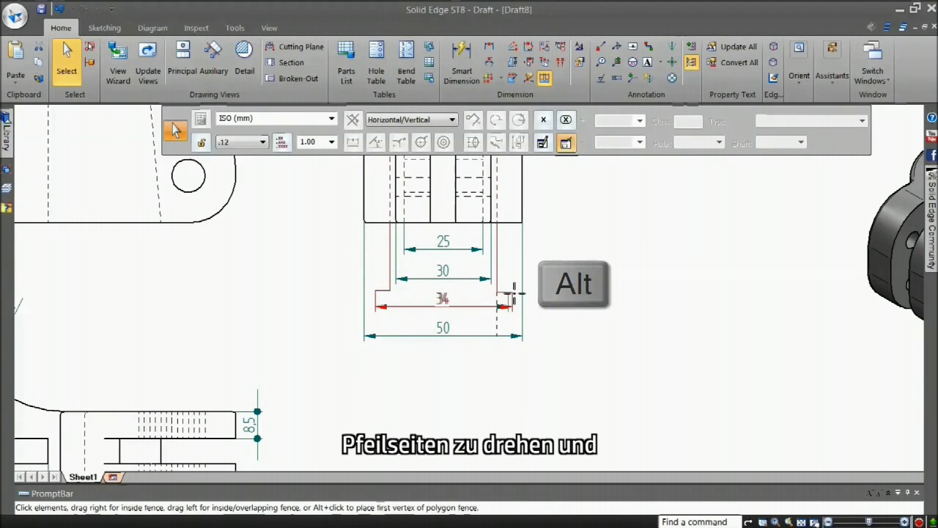
Flip the arrows of the 8 and 85 dimensions to the outside.
{"action": "left_click", "coordinate": [440, 214]}
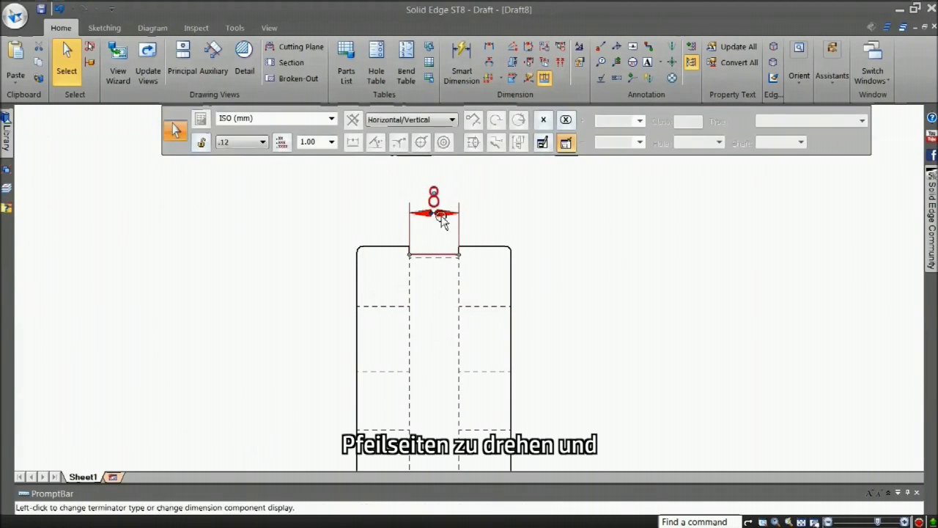
{"action": "left_click", "coordinate": [440, 214]}
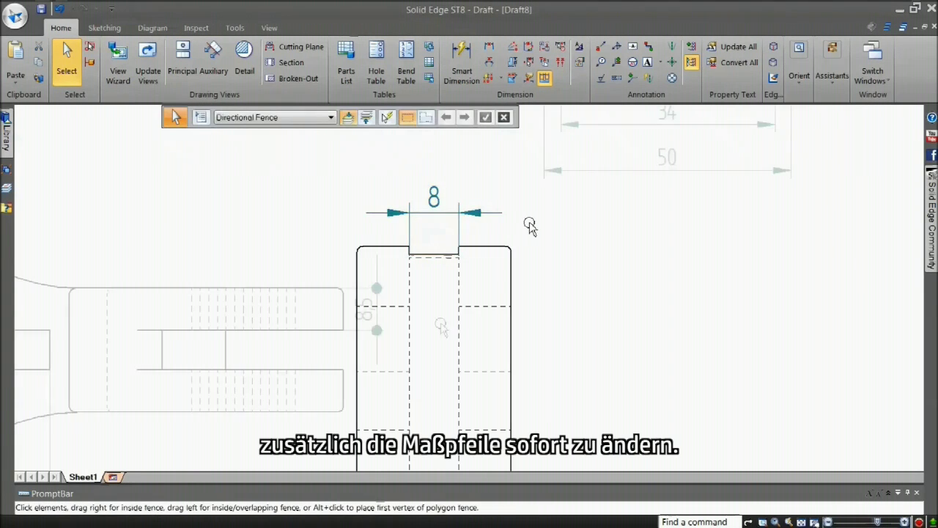
{"action": "right_click", "coordinate": [377, 286]}
{"action": "mouse_move", "coordinate": [432, 294]}
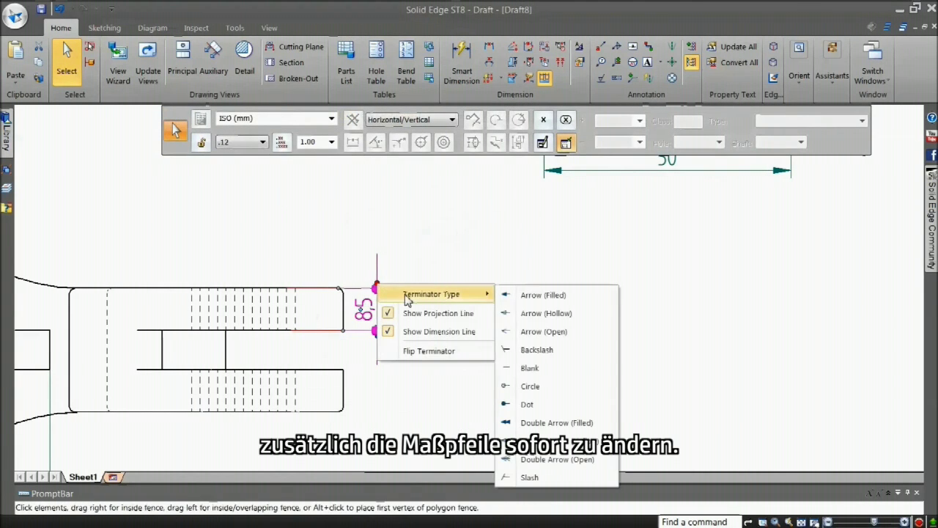
{"action": "left_click", "coordinate": [429, 351]}
{"action": "right_click", "coordinate": [375, 332]}
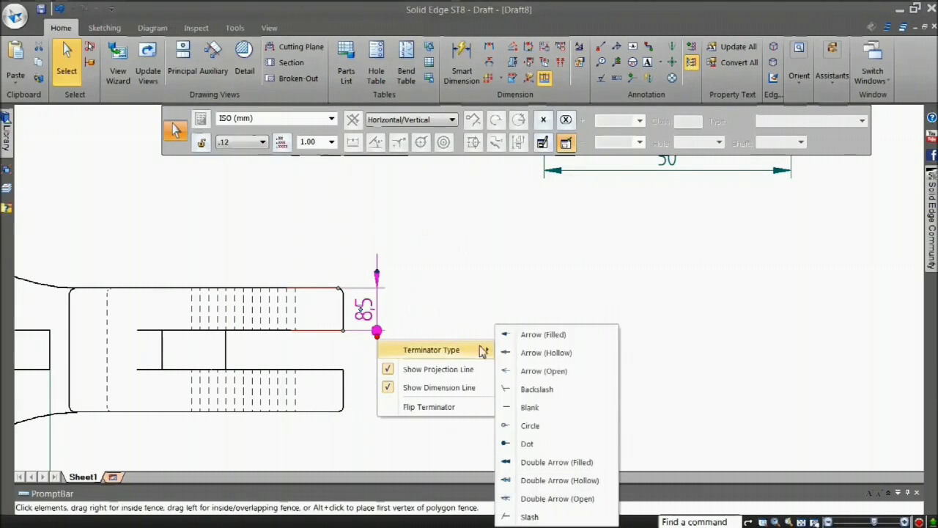
{"action": "left_click", "coordinate": [429, 406]}
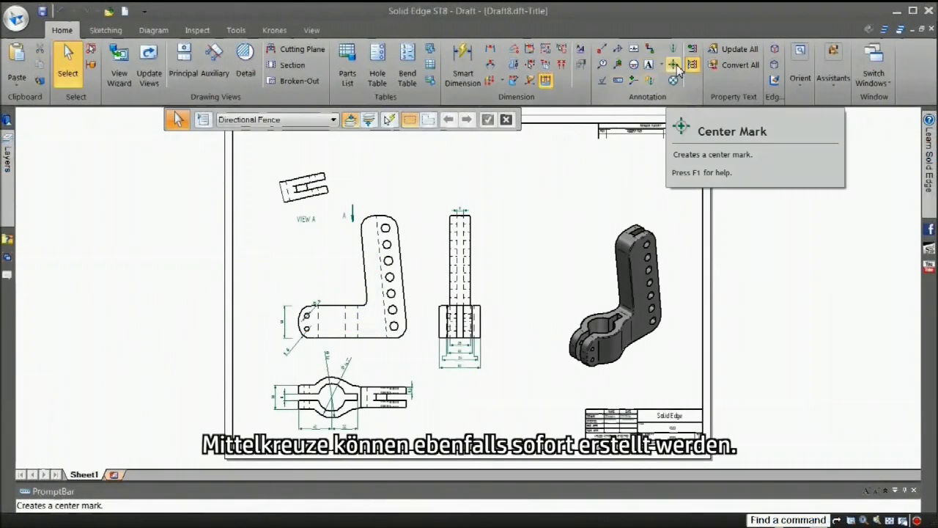
Fence-place center marks on the seven upright holes, aligned to the dashed line as dimension axis.
{"action": "left_click", "coordinate": [677, 65]}
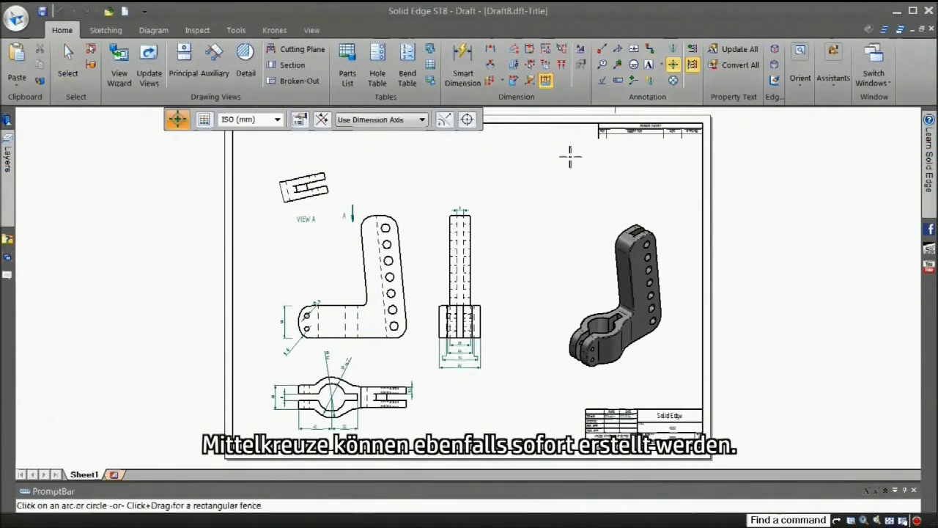
{"action": "scroll", "coordinate": [425, 279], "scroll_direction": "up", "scroll_amount": 3}
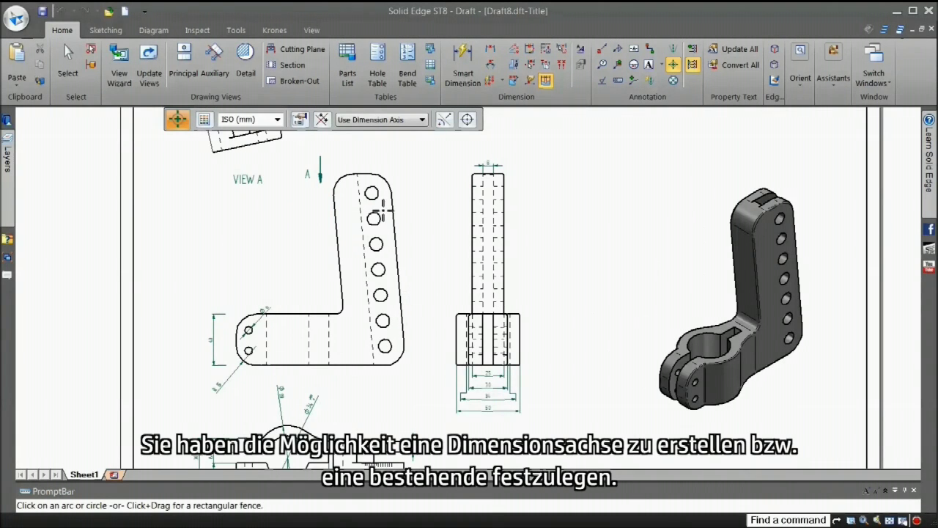
{"action": "left_click", "coordinate": [321, 119]}
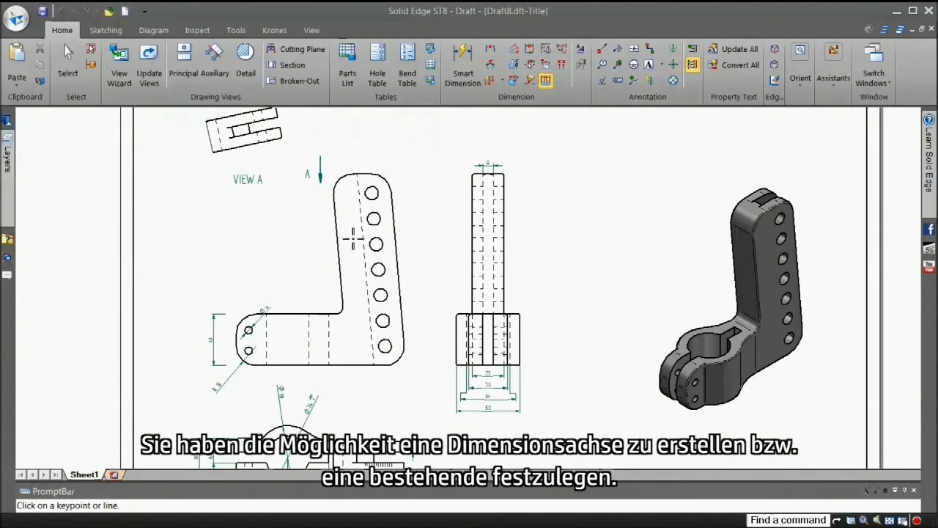
{"action": "left_click", "coordinate": [361, 239]}
{"action": "scroll", "coordinate": [370, 215], "scroll_direction": "up", "scroll_amount": 1}
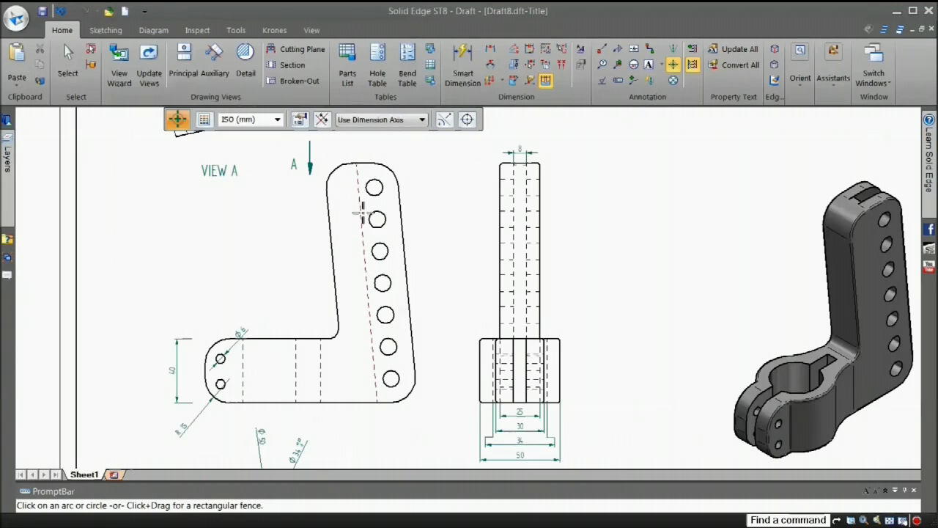
{"action": "left_click_drag", "start_coordinate": [363, 148], "coordinate": [412, 415]}
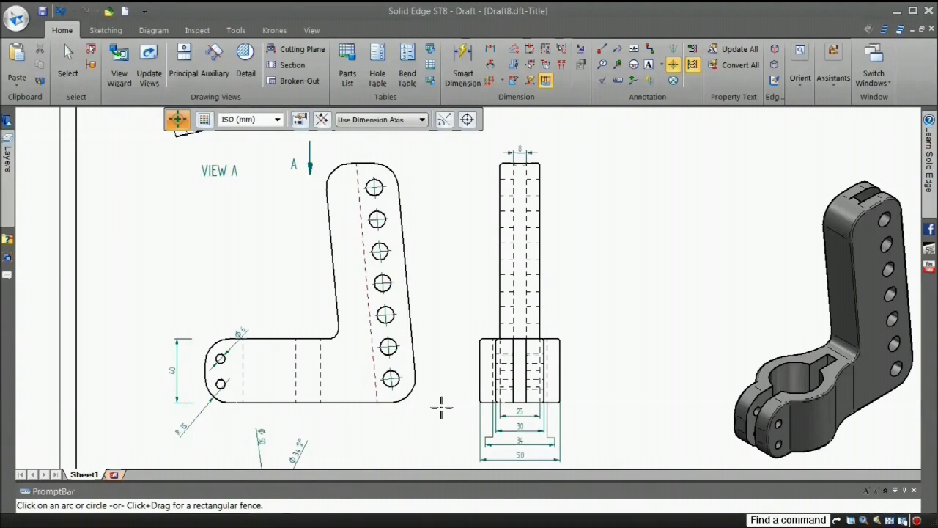
{"action": "right_click_drag", "start_coordinate": [440, 404], "coordinate": [434, 393]}
Copy the Ø6 TYP dimension's attributes onto the Ø10 hole dimension so it reads TYP.
{"action": "scroll", "coordinate": [410, 367], "scroll_direction": "up", "scroll_amount": 2}
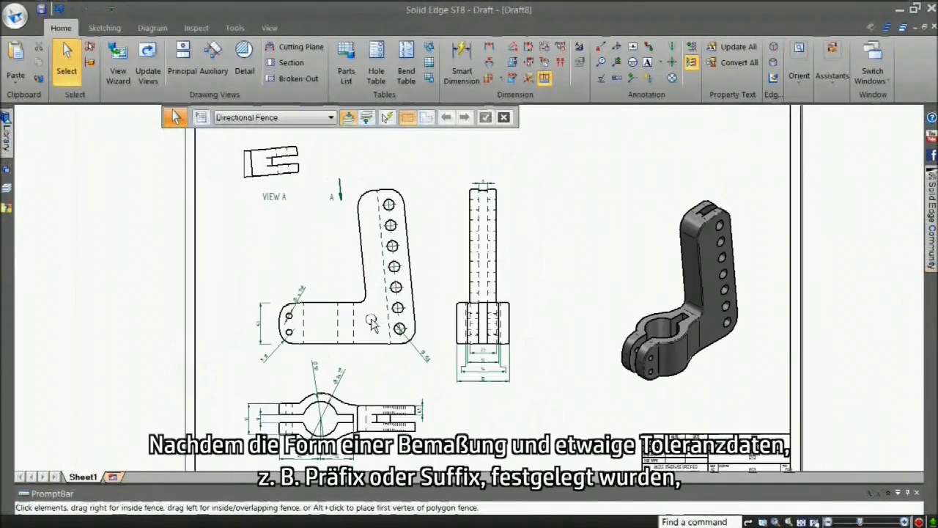
{"action": "scroll", "coordinate": [367, 322], "scroll_direction": "up", "scroll_amount": 2}
{"action": "scroll", "coordinate": [371, 327], "scroll_direction": "up", "scroll_amount": 1}
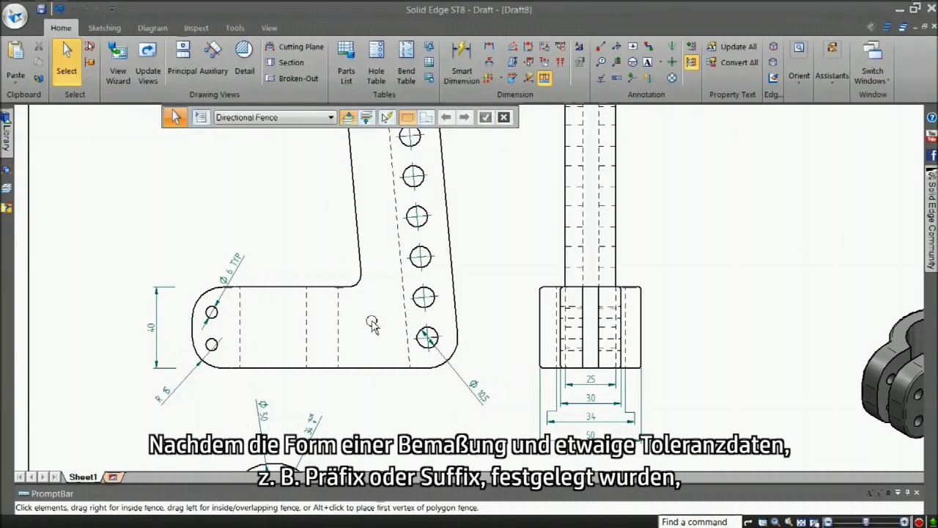
{"action": "mouse_move", "coordinate": [544, 63]}
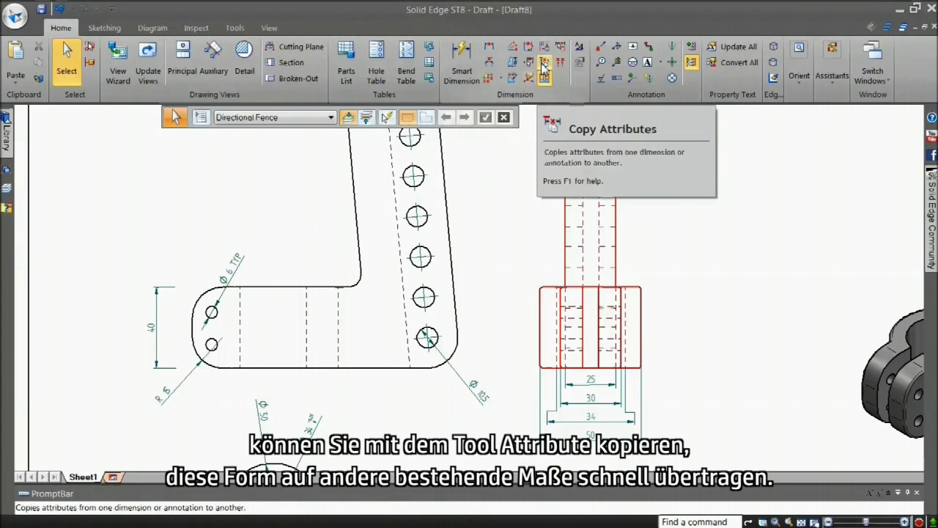
{"action": "left_click", "coordinate": [543, 64]}
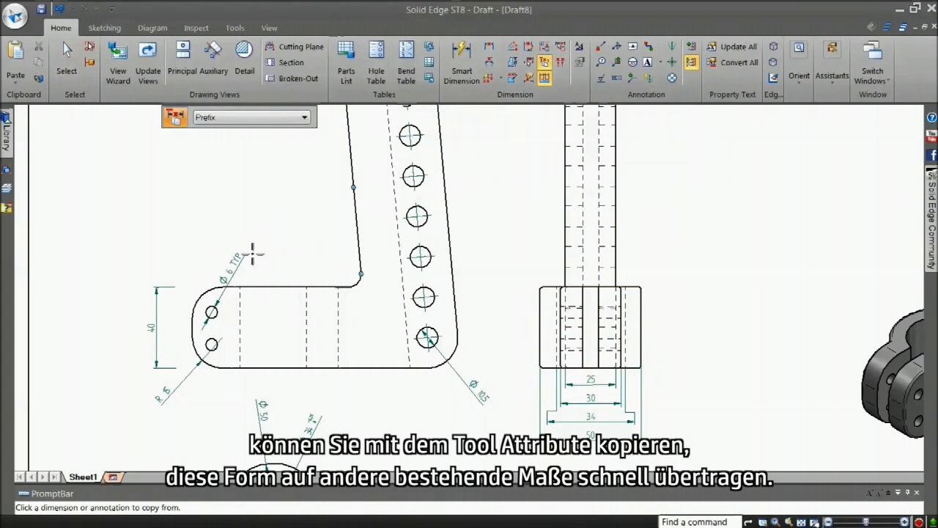
{"action": "left_click", "coordinate": [246, 255]}
{"action": "left_click", "coordinate": [478, 385]}
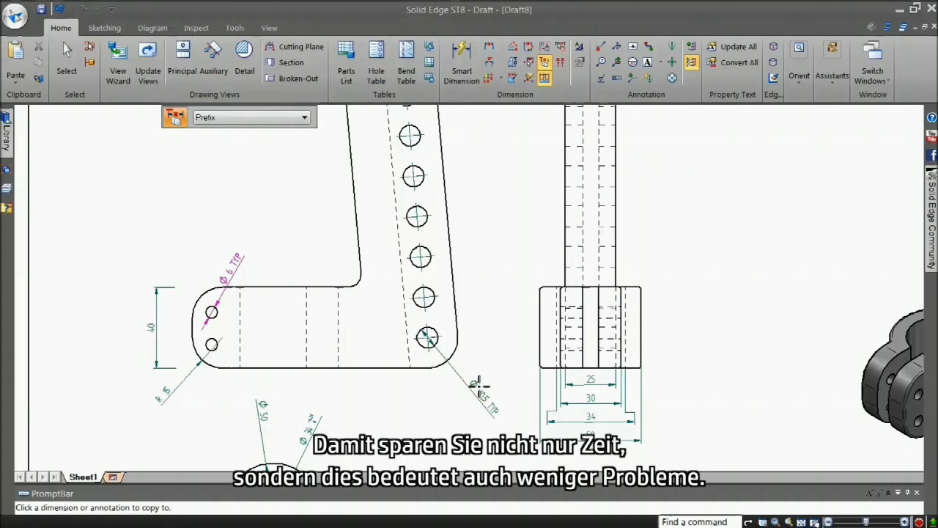
{"action": "right_click_drag", "start_coordinate": [446, 419], "coordinate": [419, 393]}
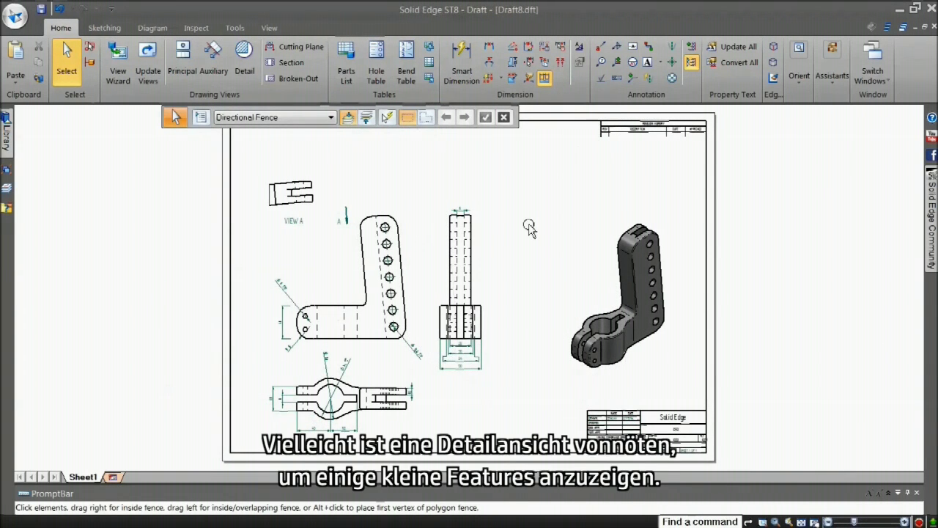
Create 2:1 Detail B circling the rounded end's two holes, placed above the side view.
{"action": "scroll", "coordinate": [433, 250], "scroll_direction": "up", "scroll_amount": 1}
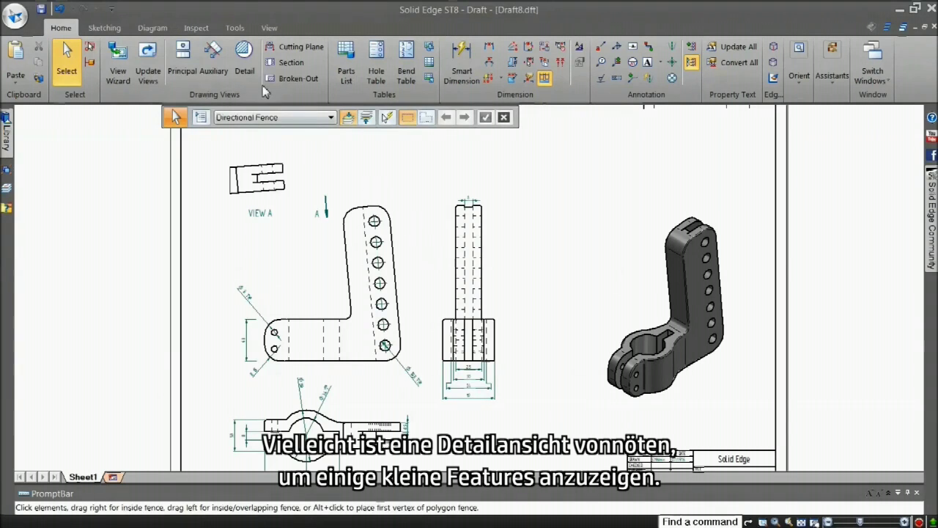
{"action": "left_click", "coordinate": [245, 70]}
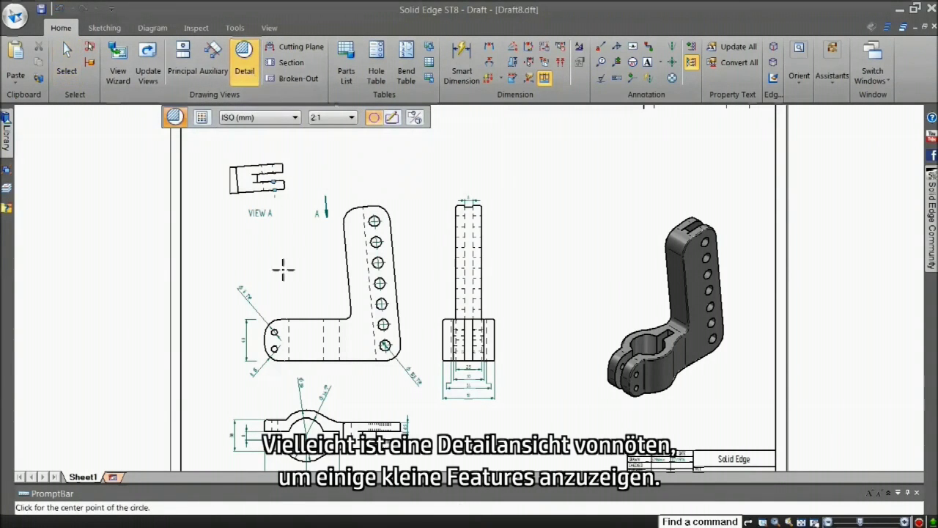
{"action": "left_click", "coordinate": [289, 339]}
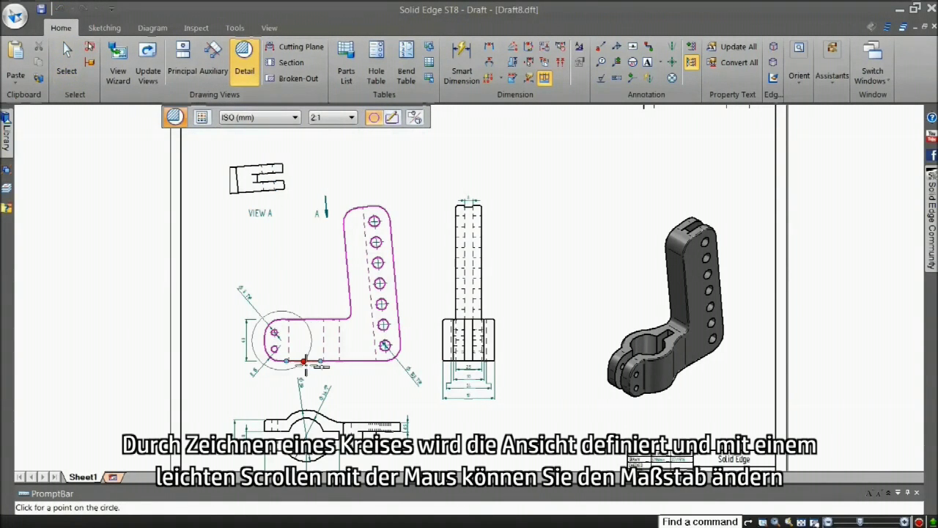
{"action": "left_click", "coordinate": [302, 363]}
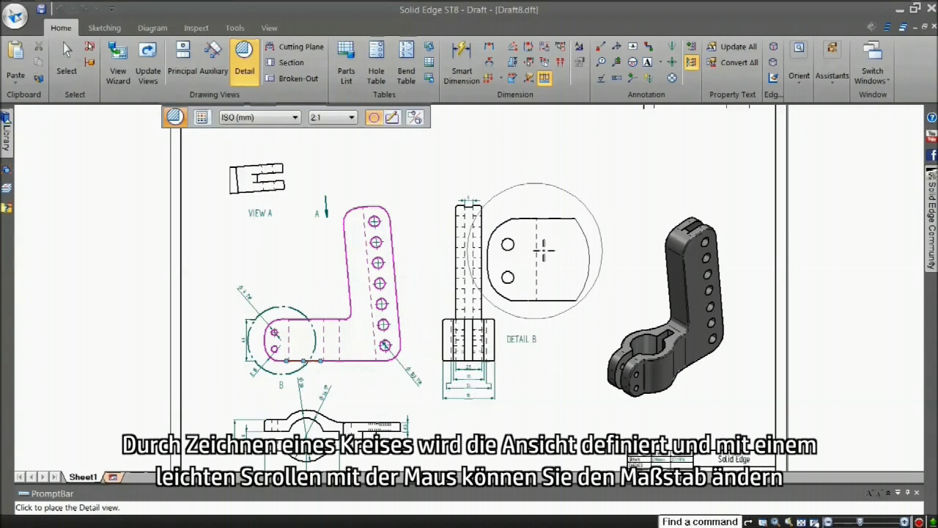
{"action": "scroll", "coordinate": [554, 212], "scroll_direction": "down", "scroll_amount": 2}
{"action": "scroll", "coordinate": [560, 209], "scroll_direction": "up", "scroll_amount": 1}
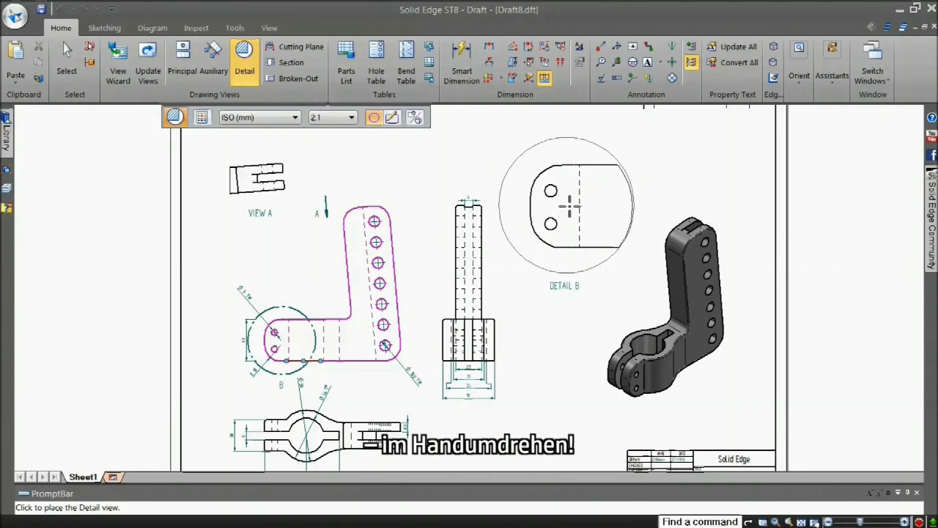
{"action": "scroll", "coordinate": [574, 198], "scroll_direction": "up", "scroll_amount": 1}
{"action": "left_click", "coordinate": [575, 197]}
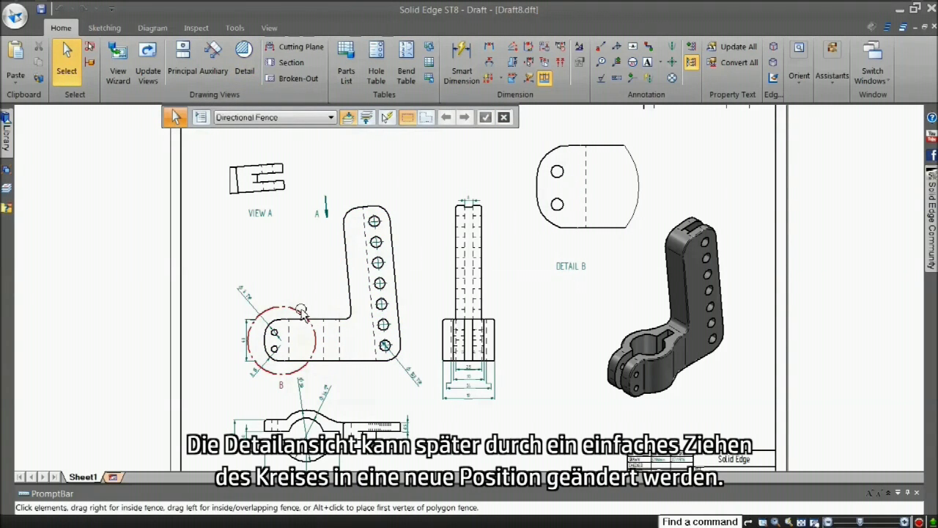
Drag the Detail B circle right and down to sit over the rounded end.
{"action": "left_click_drag", "start_coordinate": [302, 311], "coordinate": [306, 309]}
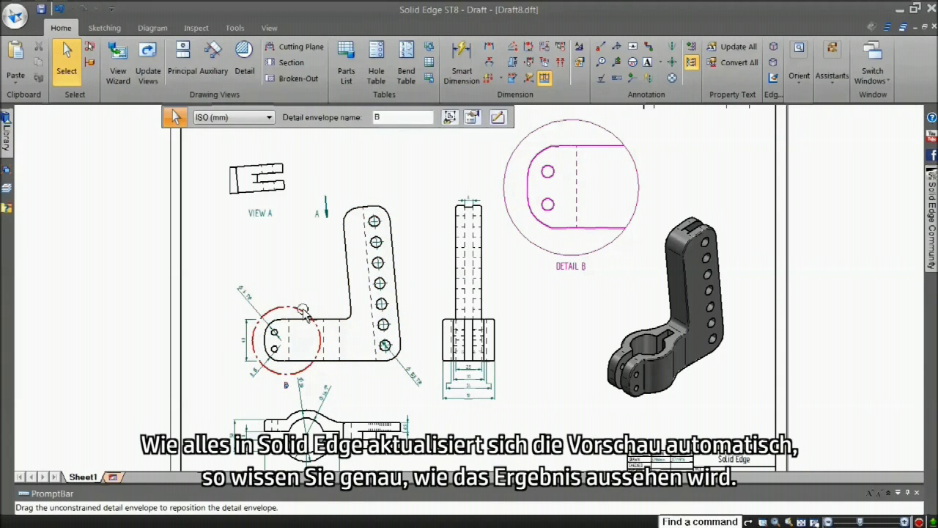
{"action": "left_click_drag", "start_coordinate": [303, 310], "coordinate": [303, 328]}
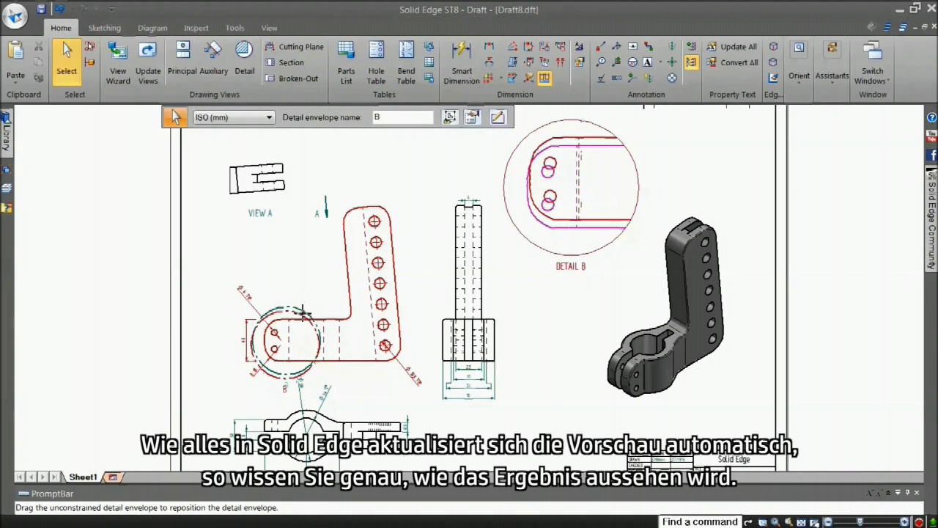
{"action": "left_click_drag", "start_coordinate": [303, 327], "coordinate": [302, 322]}
{"action": "key", "text": "Escape"}
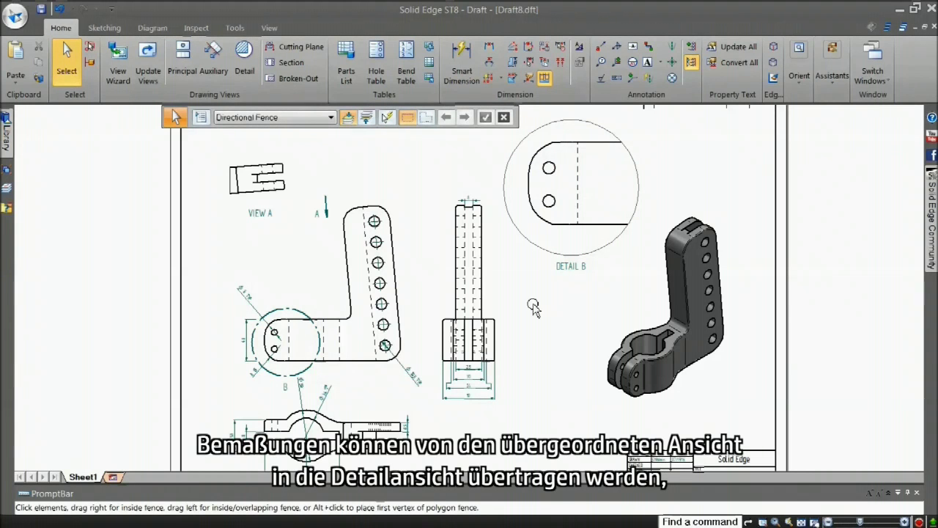
Move the Ø6 TYP hole dimension onto Detail B's upper hole, label left of it.
{"action": "scroll", "coordinate": [534, 308], "scroll_direction": "up", "scroll_amount": 2}
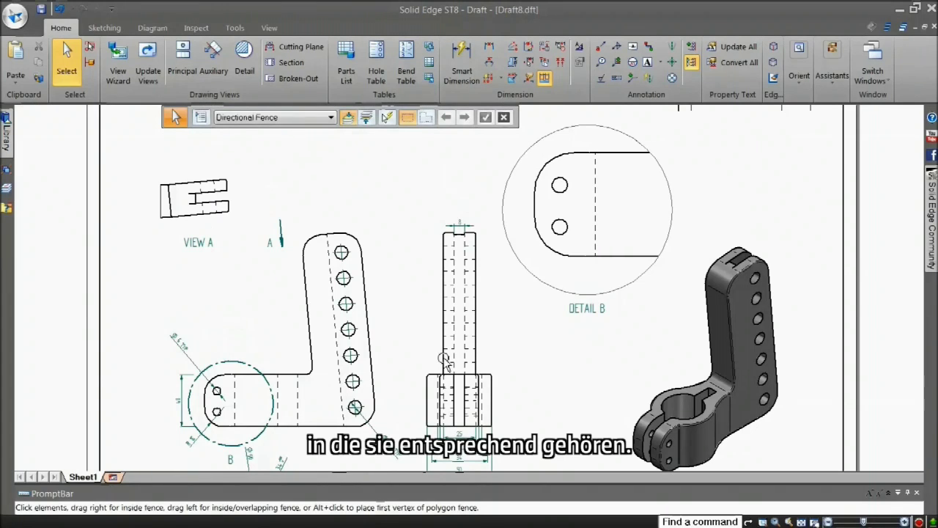
{"action": "left_click", "coordinate": [192, 360]}
{"action": "left_click_drag", "start_coordinate": [191, 387], "coordinate": [543, 238]}
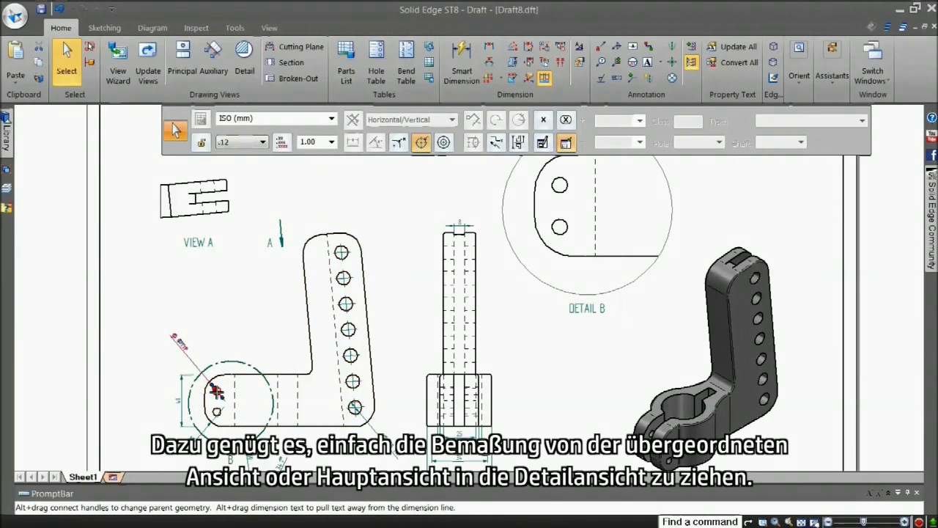
{"action": "left_click_drag", "start_coordinate": [543, 239], "coordinate": [559, 185]}
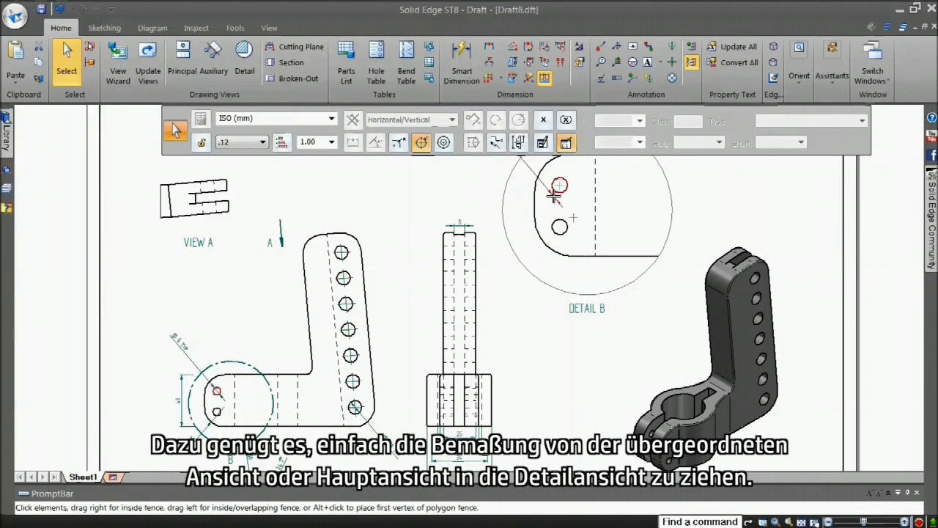
{"action": "left_click", "coordinate": [520, 332]}
{"action": "left_click", "coordinate": [513, 231]}
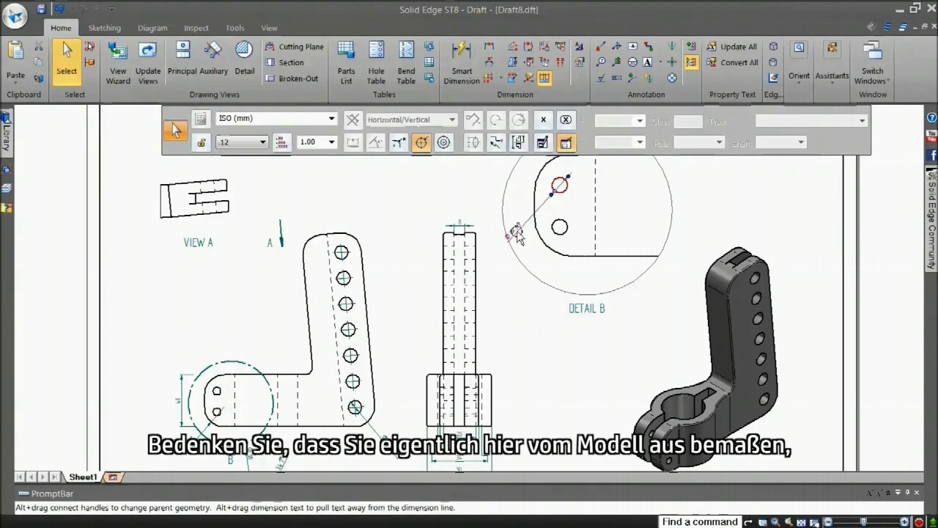
{"action": "left_click_drag", "start_coordinate": [513, 230], "coordinate": [473, 186]}
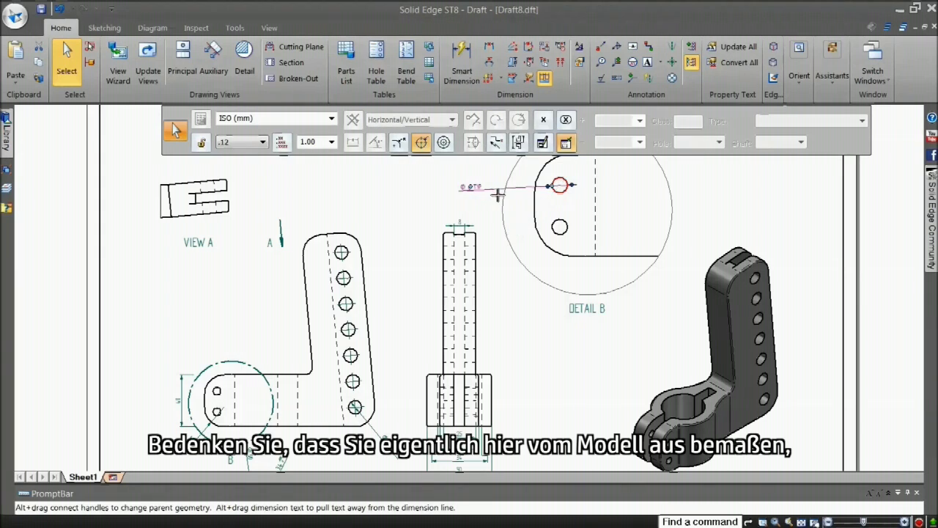
{"action": "left_click", "coordinate": [534, 309]}
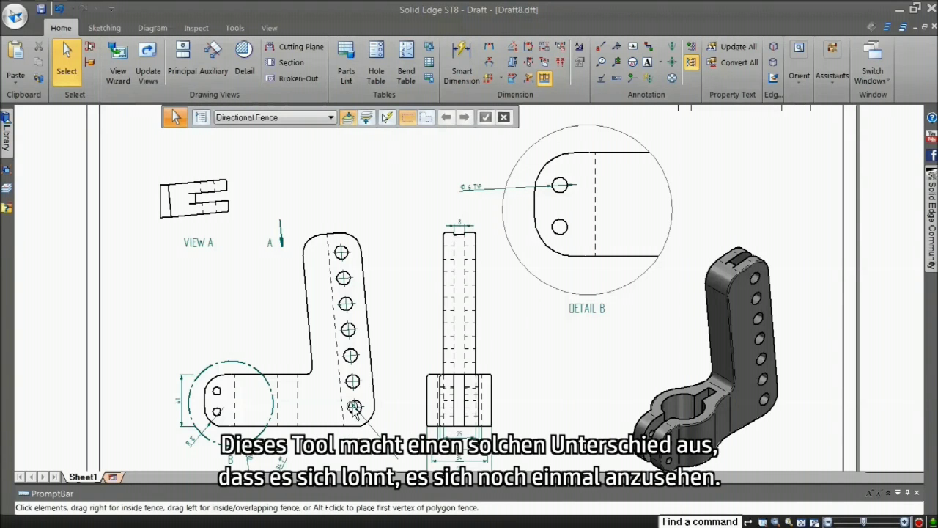
Move the rounded end's radius dimension from the main view into Detail B.
{"action": "left_click", "coordinate": [195, 444]}
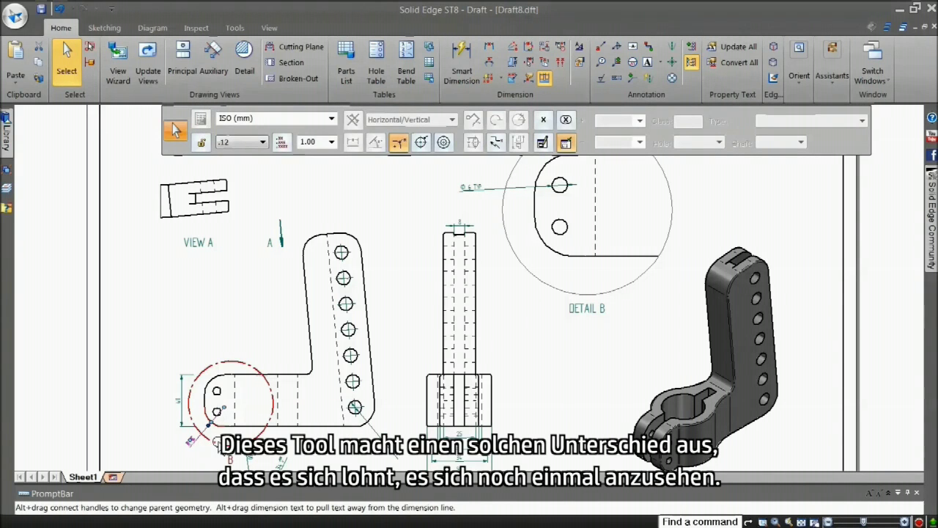
{"action": "mouse_move", "coordinate": [211, 415]}
{"action": "left_mouse_down"}
{"action": "mouse_move", "coordinate": [434, 351]}
{"action": "mouse_move", "coordinate": [519, 291]}
{"action": "mouse_move", "coordinate": [546, 249]}
{"action": "left_mouse_up"}
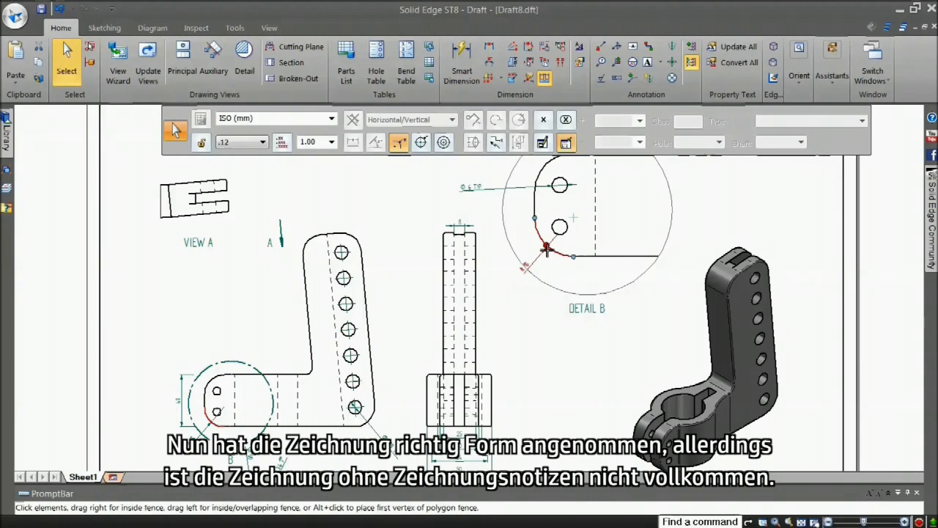
{"action": "left_click", "coordinate": [543, 320]}
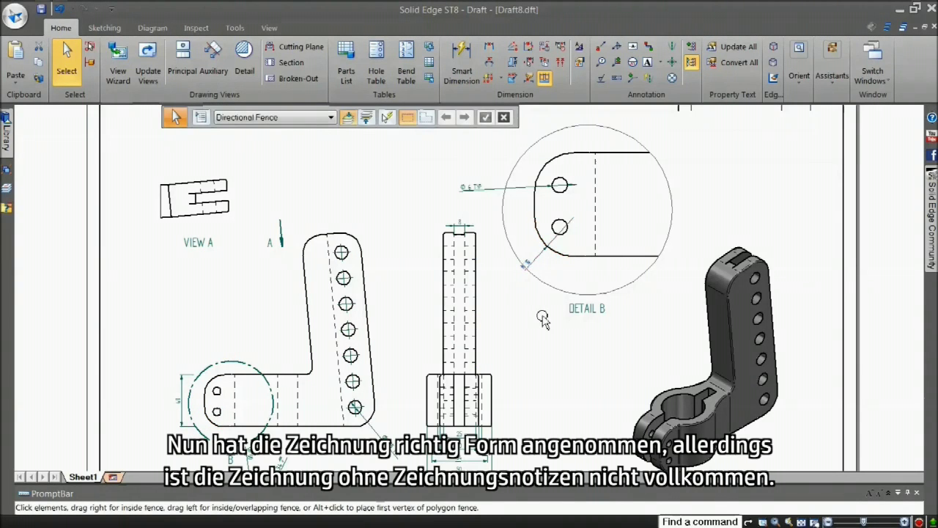
{"action": "left_click", "coordinate": [536, 268]}
Finish sliding the radius label along the arc and fit the whole sheet in view.
{"action": "left_click_drag", "start_coordinate": [536, 268], "coordinate": [498, 265]}
{"action": "left_click", "coordinate": [531, 293]}
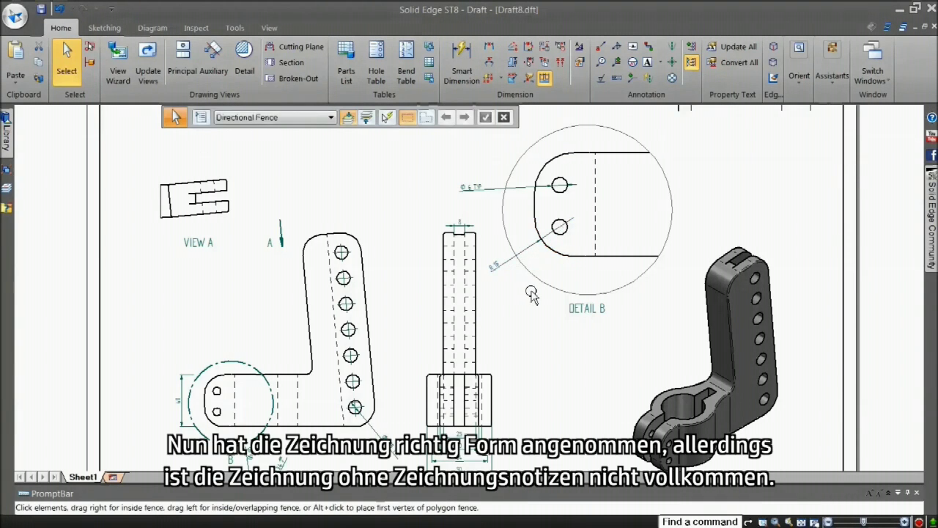
{"action": "key", "text": "ctrl+f"}
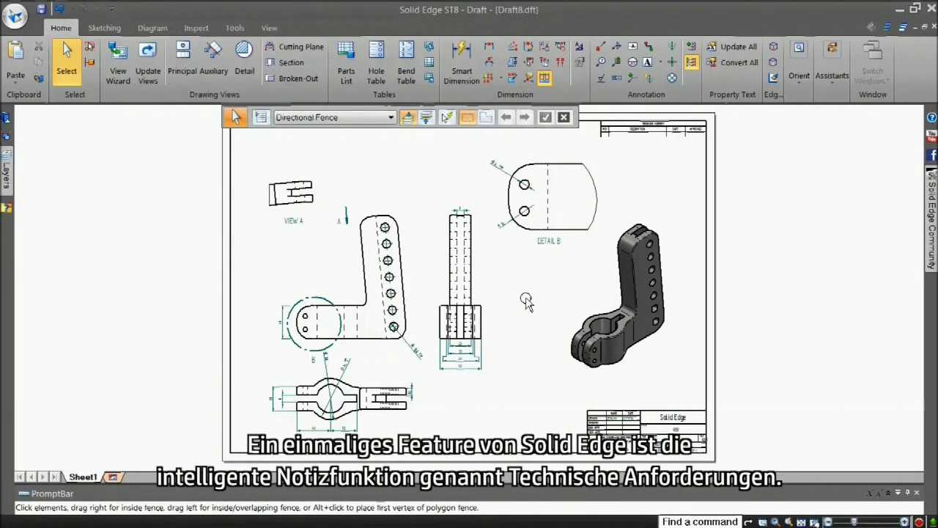
Start a technical requirements list with note 1, 'All dimensions are in mm'.
{"action": "left_click", "coordinate": [661, 61]}
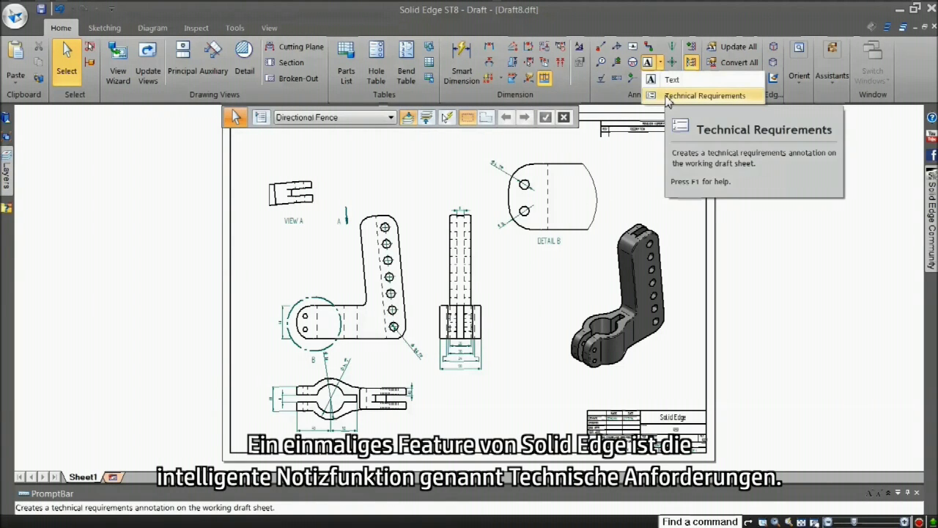
{"action": "left_click", "coordinate": [669, 96]}
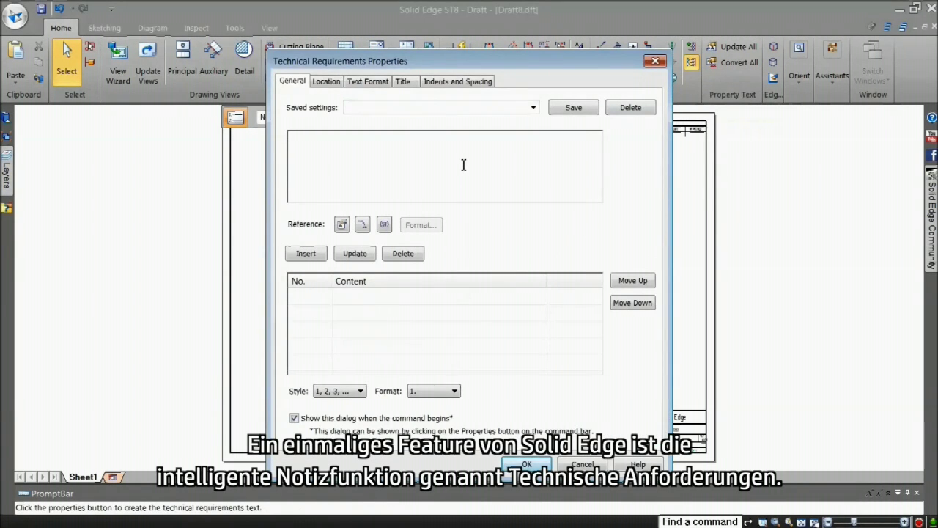
{"action": "type", "text": "All dimensions are"}
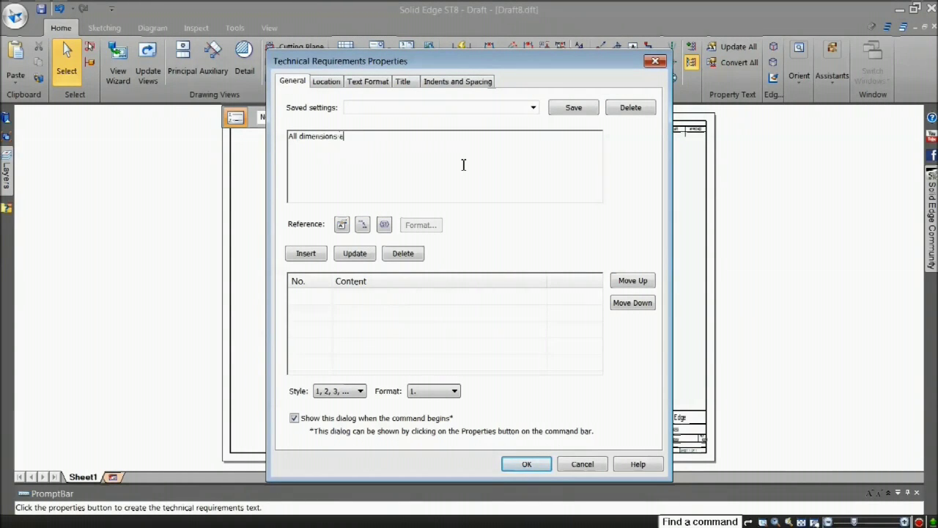
{"action": "type", "text": " in mm."}
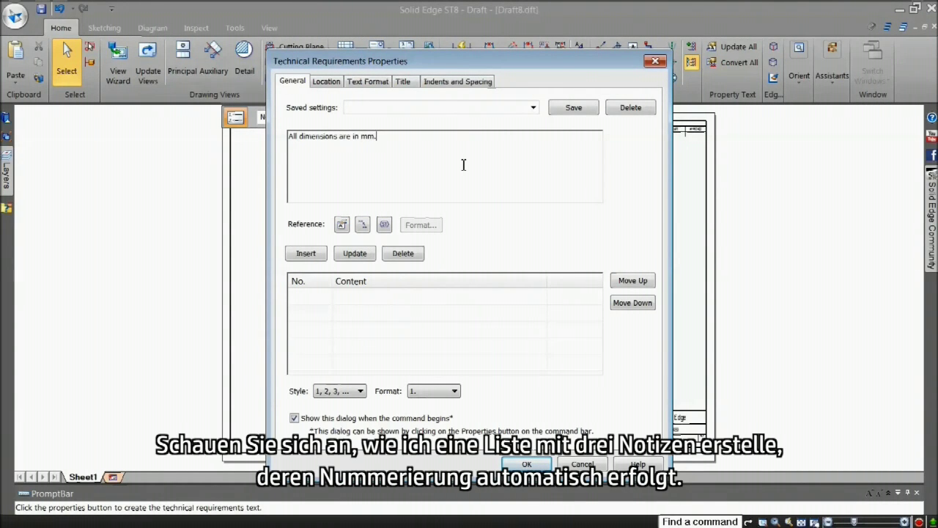
{"action": "left_click", "coordinate": [322, 253]}
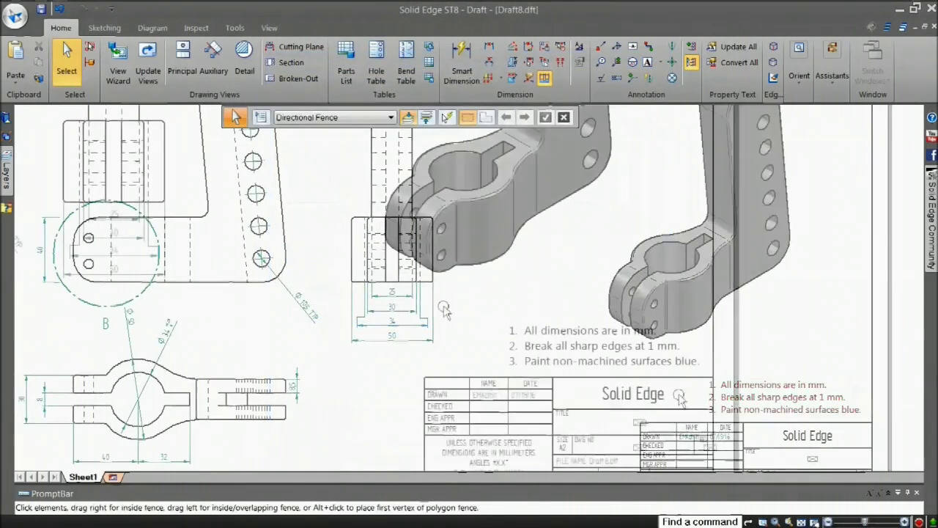
Place a 'See note #3' callout on the bracket, referencing technical requirement 3.
{"action": "left_click", "coordinate": [600, 46]}
{"action": "type", "text": "Se"}
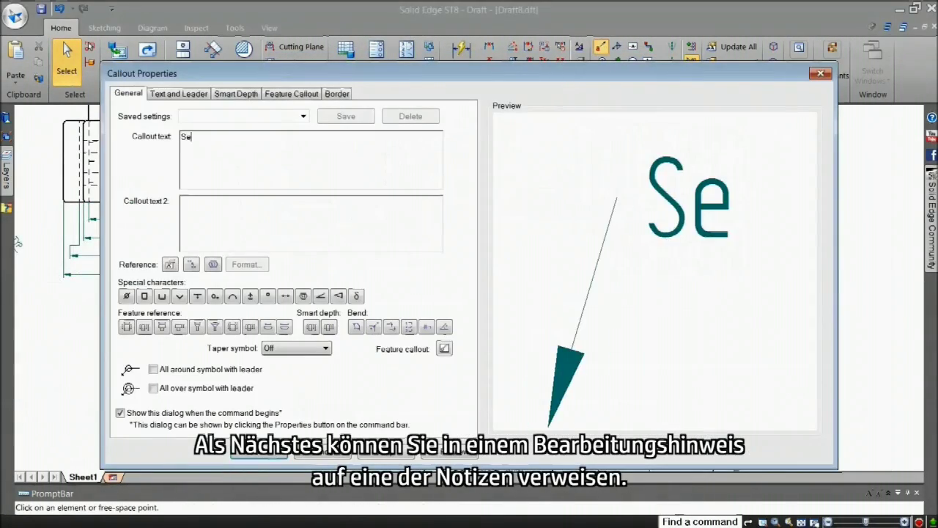
{"action": "type", "text": "e note #"}
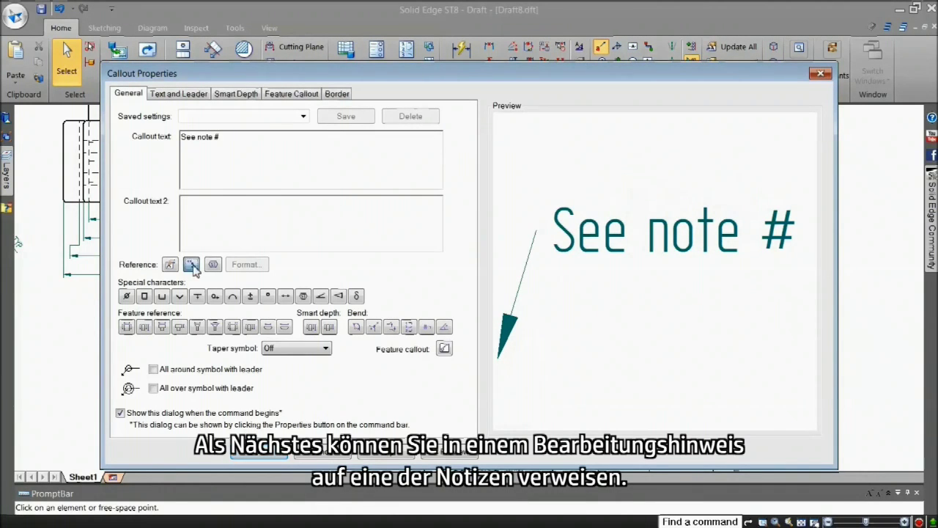
{"action": "left_click", "coordinate": [191, 264]}
{"action": "left_click", "coordinate": [539, 142]}
{"action": "left_click", "coordinate": [411, 232]}
{"action": "left_click", "coordinate": [582, 306]}
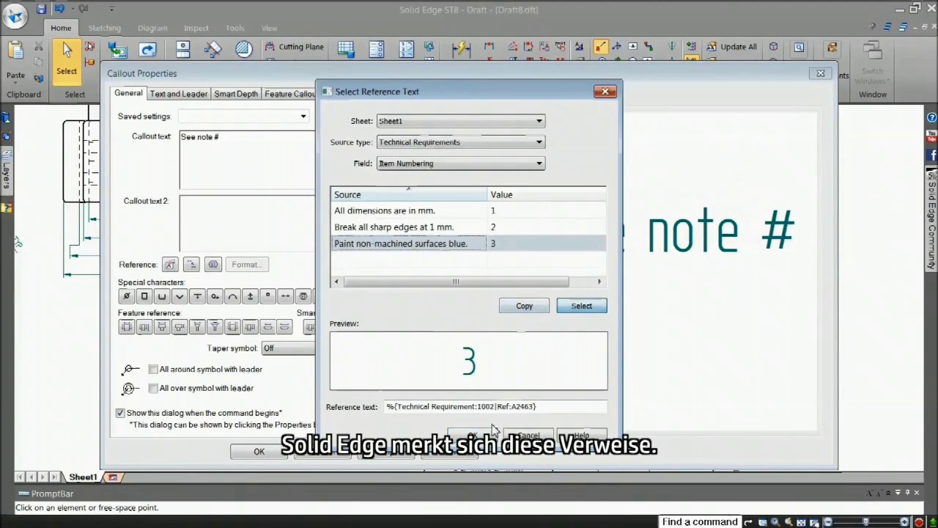
{"action": "left_click", "coordinate": [494, 433]}
{"action": "left_click", "coordinate": [259, 451]}
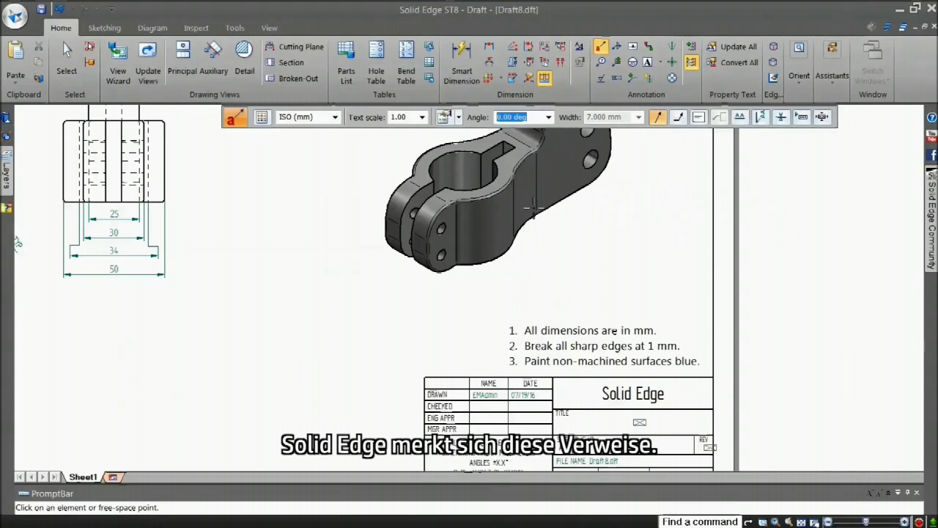
{"action": "left_click", "coordinate": [563, 239]}
{"action": "key", "text": "Escape"}
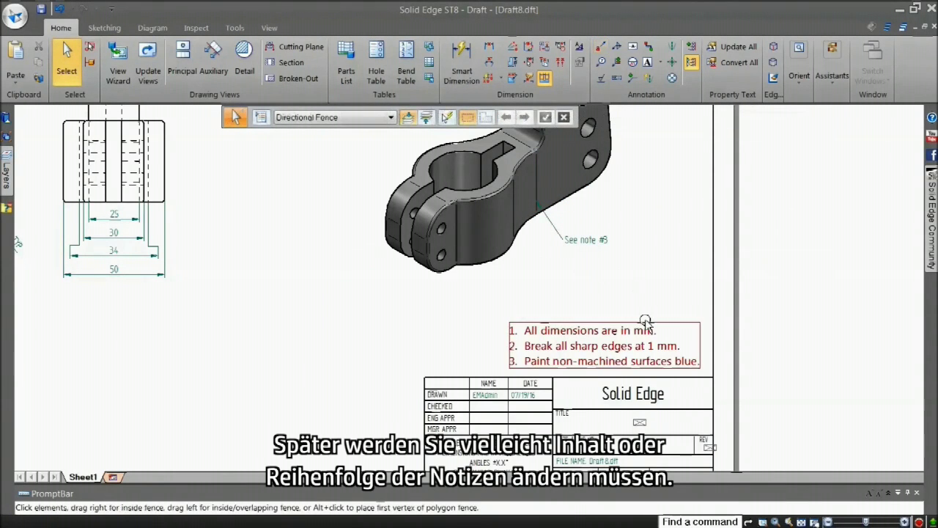
Move the 'Paint non-machined surfaces blue.' note up to second place in the requirements list.
{"action": "left_click", "coordinate": [645, 321]}
{"action": "left_click", "coordinate": [429, 116]}
{"action": "left_click", "coordinate": [308, 282]}
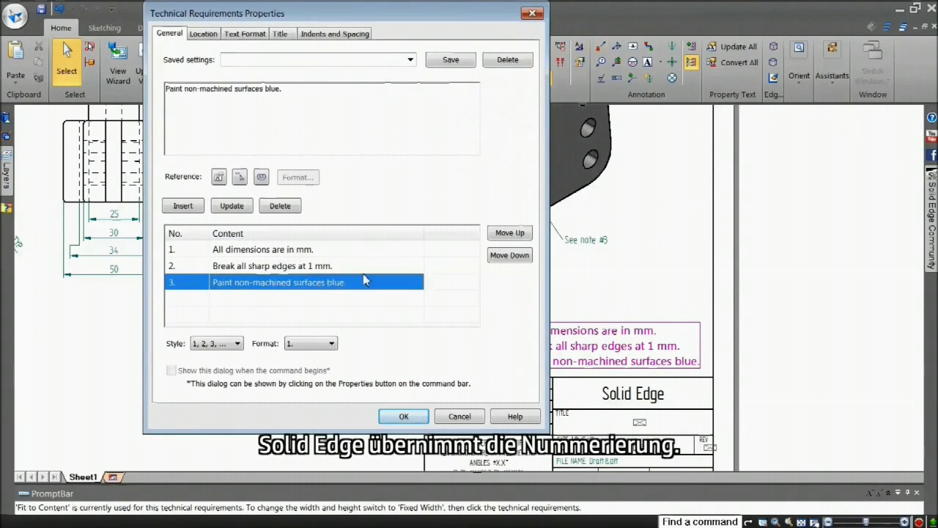
{"action": "left_click", "coordinate": [506, 233]}
{"action": "left_click", "coordinate": [172, 270]}
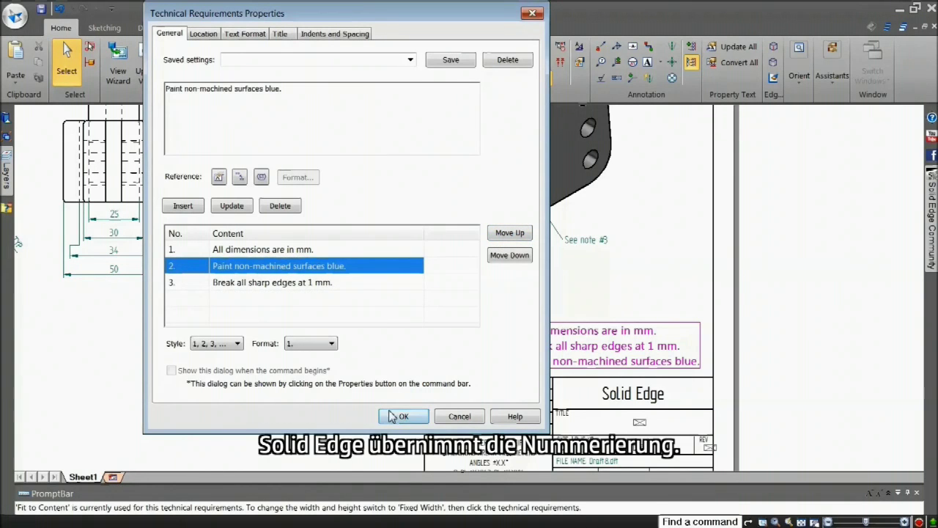
{"action": "left_click", "coordinate": [400, 416]}
{"action": "scroll", "coordinate": [609, 253], "scroll_direction": "up", "scroll_amount": 2}
{"action": "scroll", "coordinate": [609, 252], "scroll_direction": "up", "scroll_amount": 1}
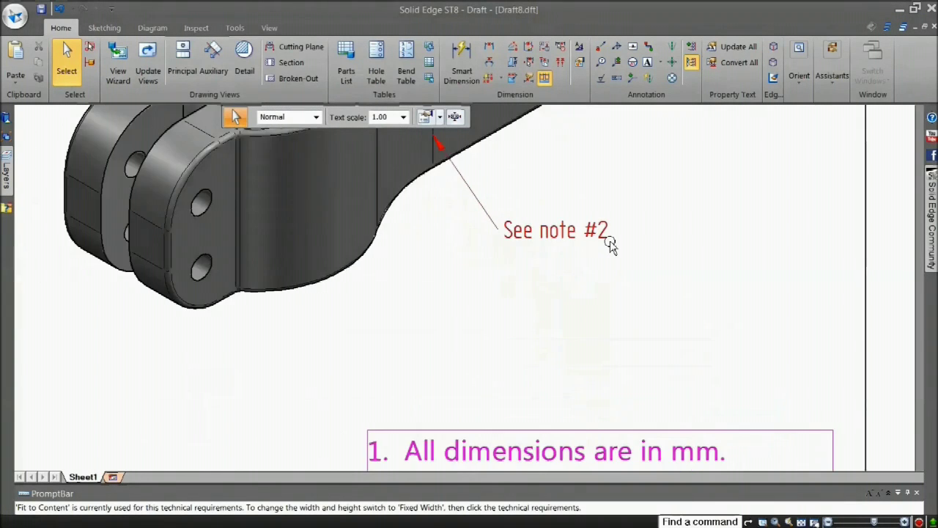
{"action": "scroll", "coordinate": [608, 253], "scroll_direction": "down", "scroll_amount": 2}
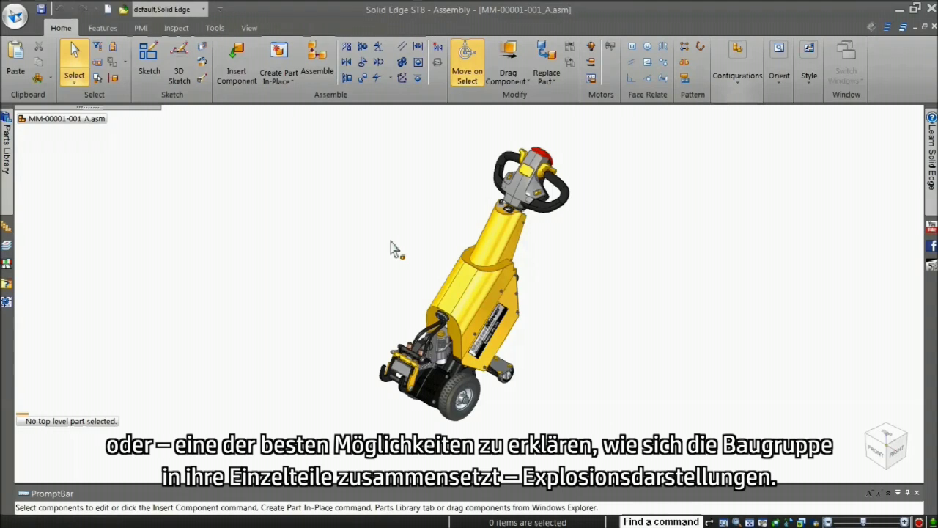
Apply the CastorPlate configuration and auto-explode the top-level assembly in ERA.
{"action": "left_click", "coordinate": [204, 9]}
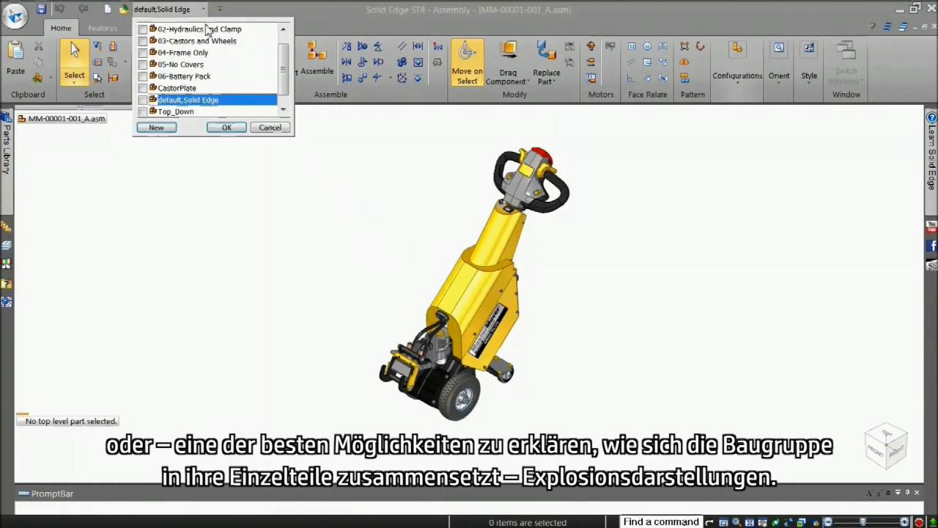
{"action": "left_click", "coordinate": [180, 88]}
{"action": "left_click", "coordinate": [215, 28]}
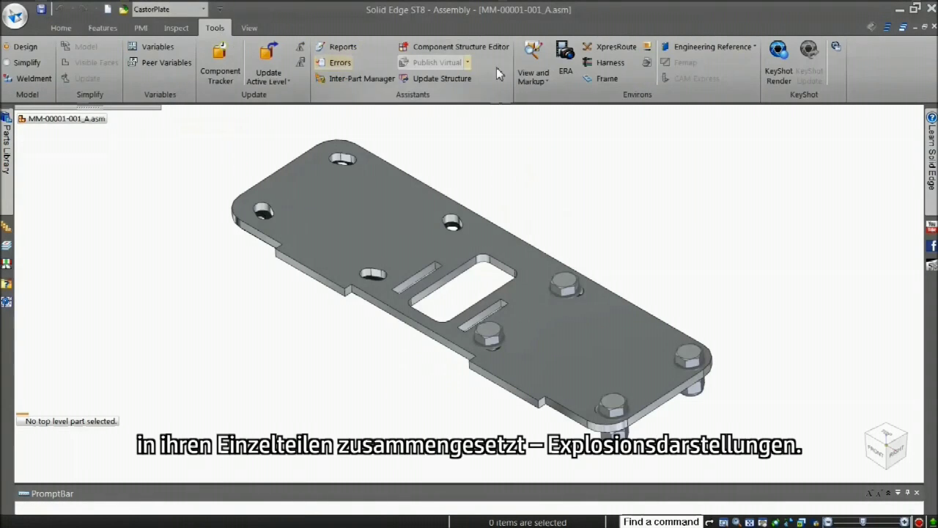
{"action": "left_click", "coordinate": [566, 62]}
{"action": "left_click", "coordinate": [218, 63]}
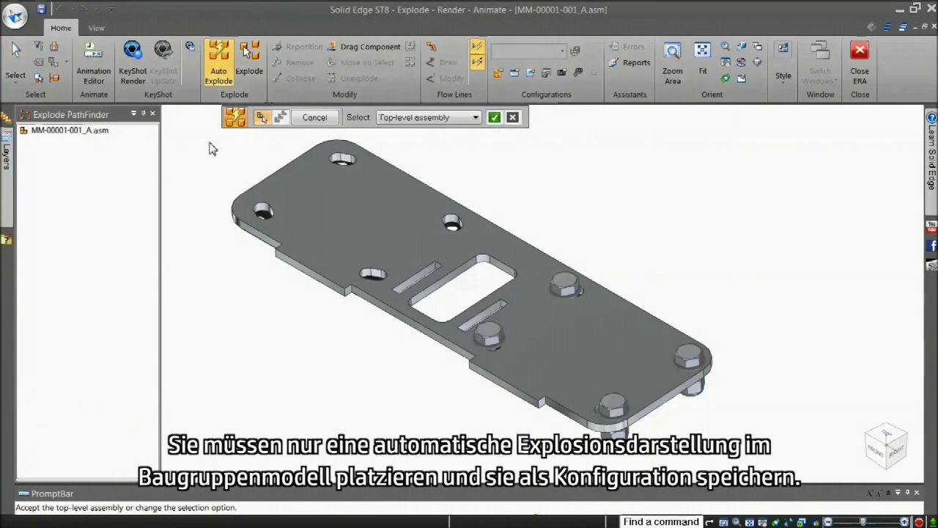
{"action": "left_click", "coordinate": [217, 166]}
{"action": "left_click", "coordinate": [315, 117]}
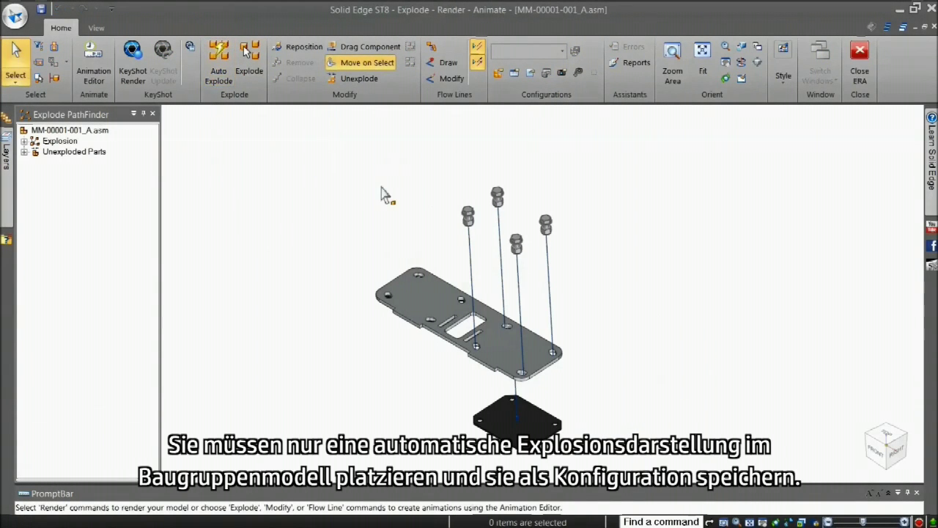
Save the exploded state as a new display configuration named Exploded.
{"action": "left_click", "coordinate": [499, 72]}
{"action": "left_click", "coordinate": [191, 152]}
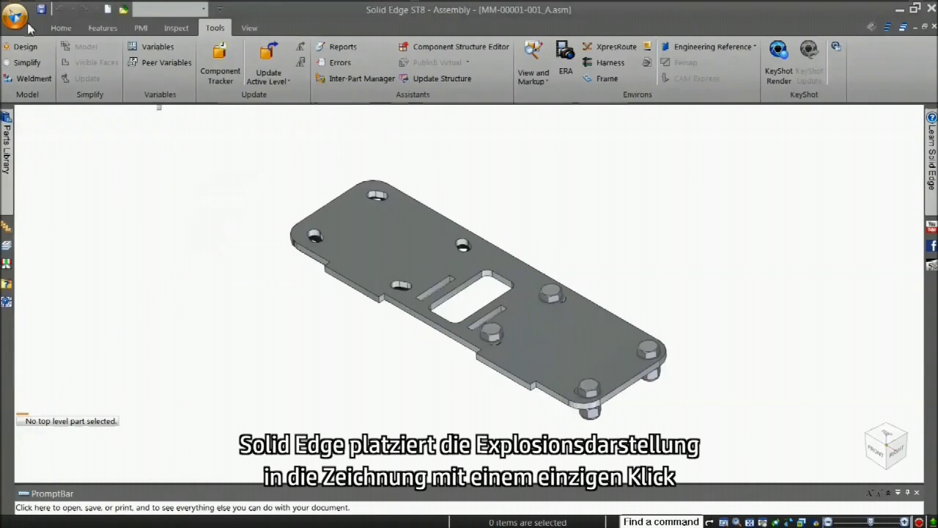
{"action": "left_click", "coordinate": [14, 15]}
Create an ISO metric drawing from the assembly and place the exploded castor plate view at 1:2.
{"action": "left_click", "coordinate": [226, 95]}
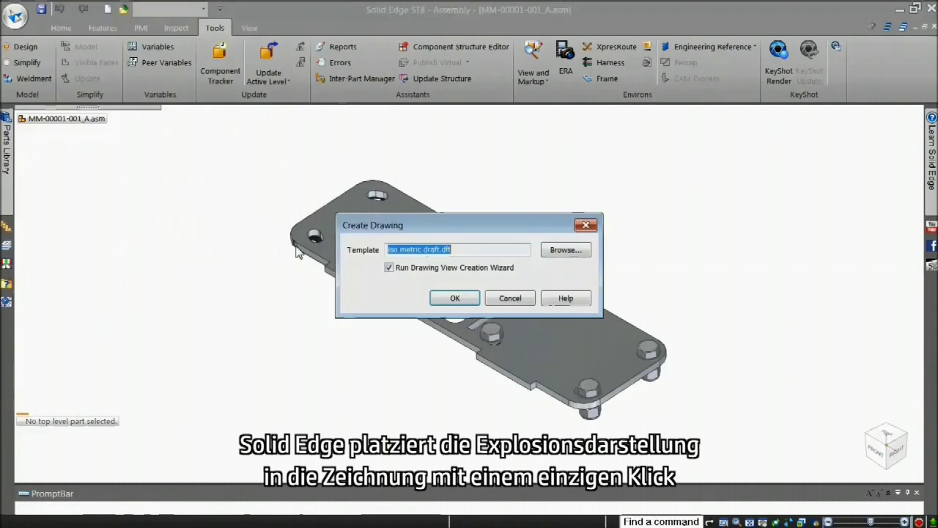
{"action": "left_click", "coordinate": [452, 296]}
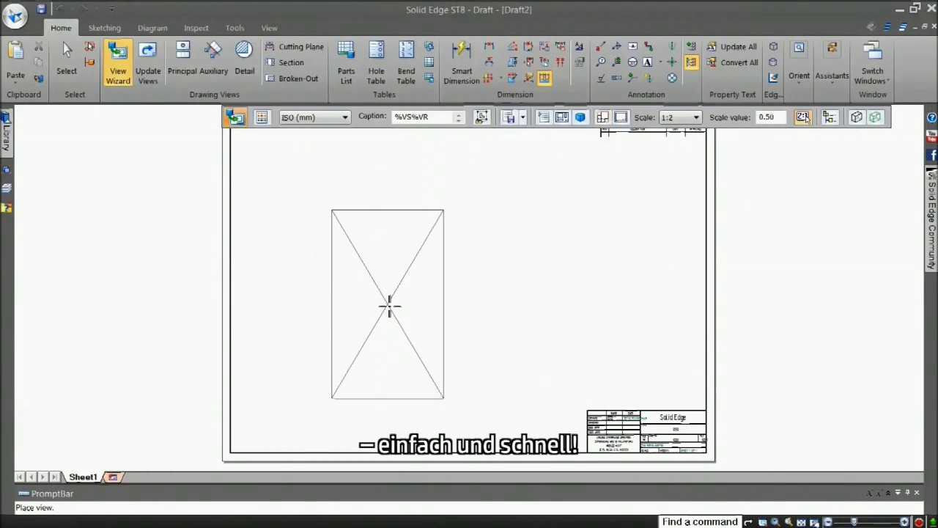
{"action": "left_click", "coordinate": [423, 296]}
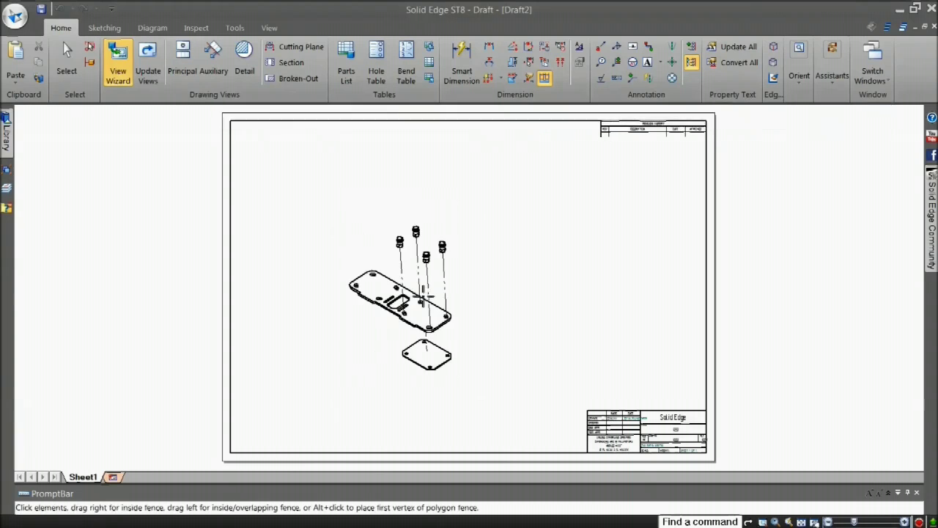
{"action": "left_click", "coordinate": [514, 299]}
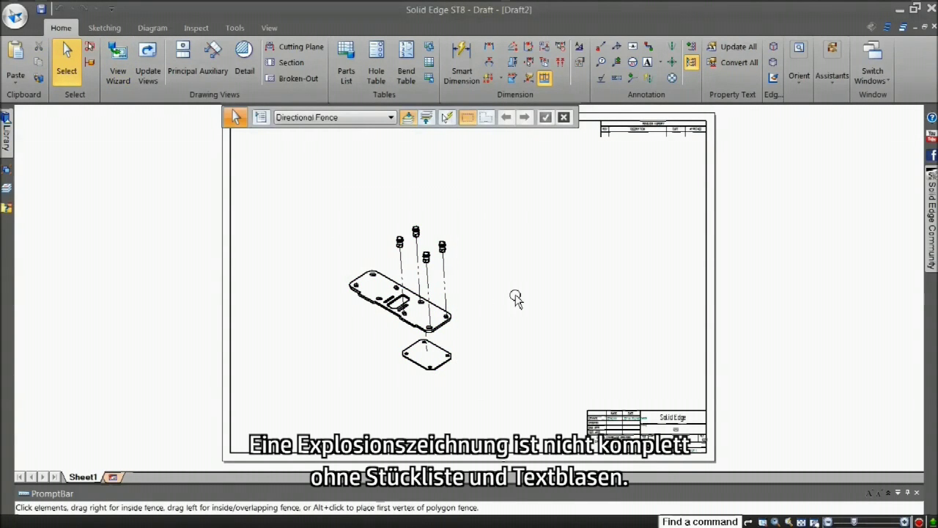
Place a ballooned parts list for the exploded view at the sheet's upper right.
{"action": "left_click", "coordinate": [346, 62]}
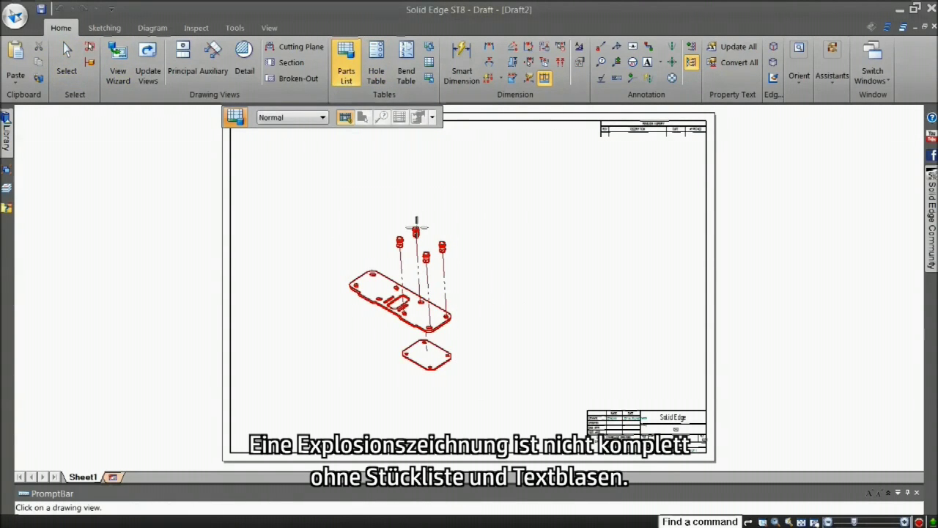
{"action": "left_click", "coordinate": [417, 228]}
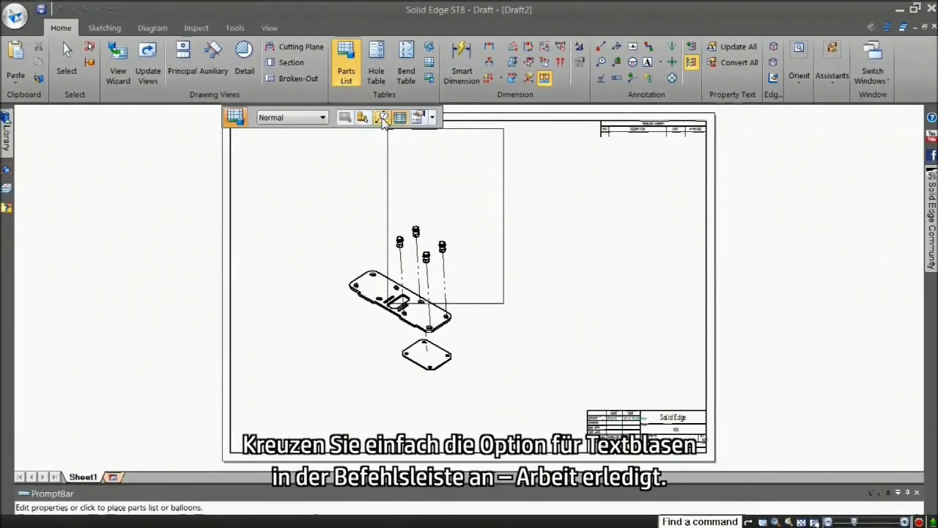
{"action": "left_click", "coordinate": [383, 118]}
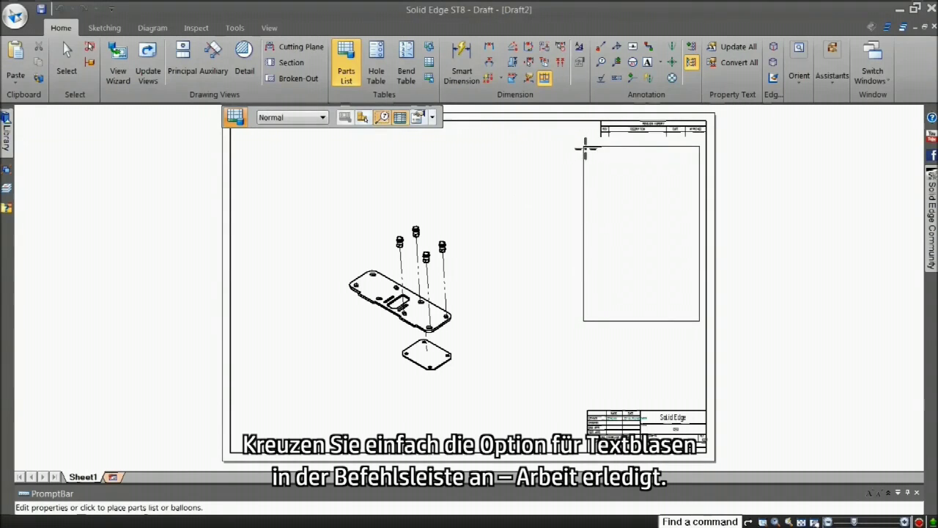
{"action": "left_click", "coordinate": [585, 148]}
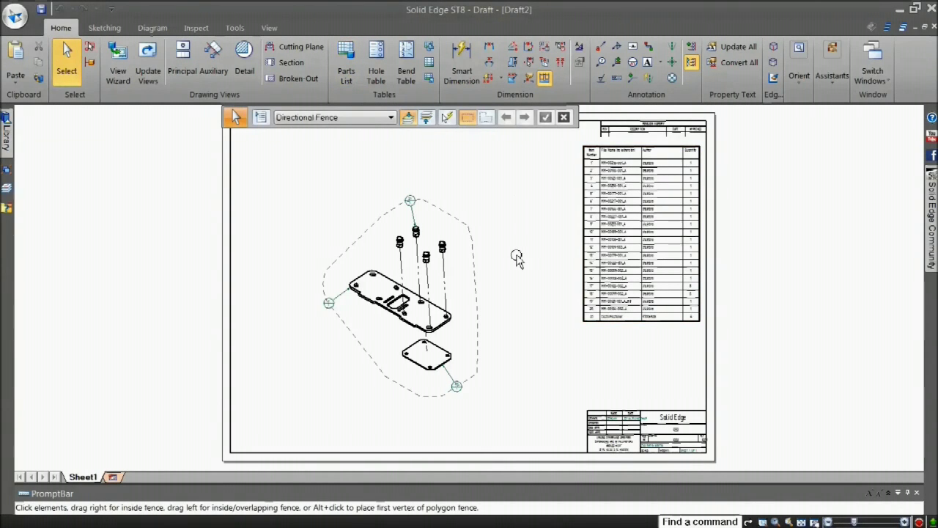
Drag the top 21/4 balloon slightly right, keeping it attached to its bolt.
{"action": "scroll", "coordinate": [421, 204], "scroll_direction": "up", "scroll_amount": 1}
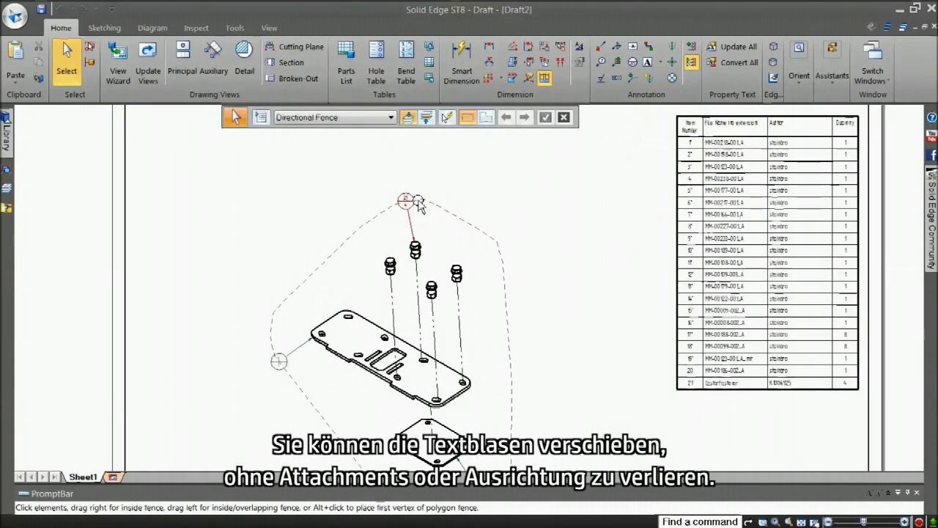
{"action": "scroll", "coordinate": [411, 206], "scroll_direction": "up", "scroll_amount": 1}
{"action": "left_click", "coordinate": [409, 209]}
{"action": "left_click_drag", "start_coordinate": [409, 209], "coordinate": [479, 222]}
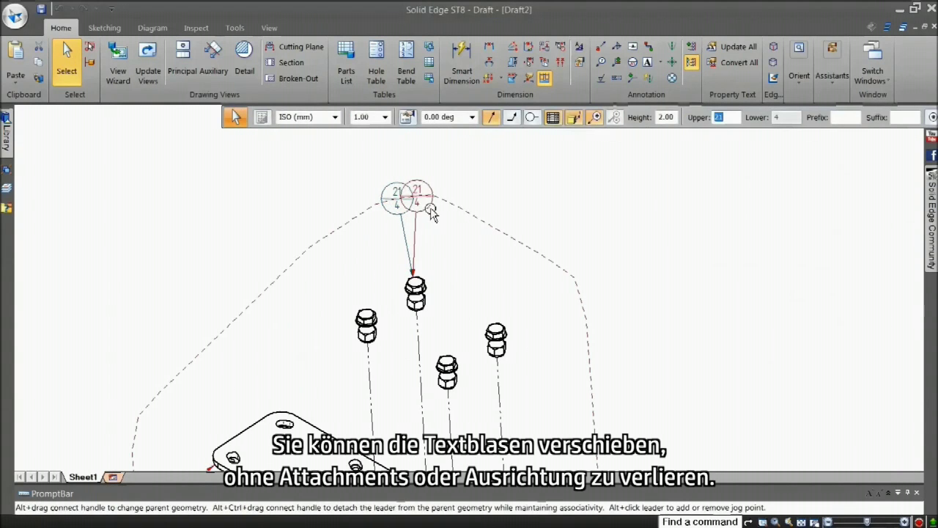
{"action": "key", "text": "ctrl+shift+a"}
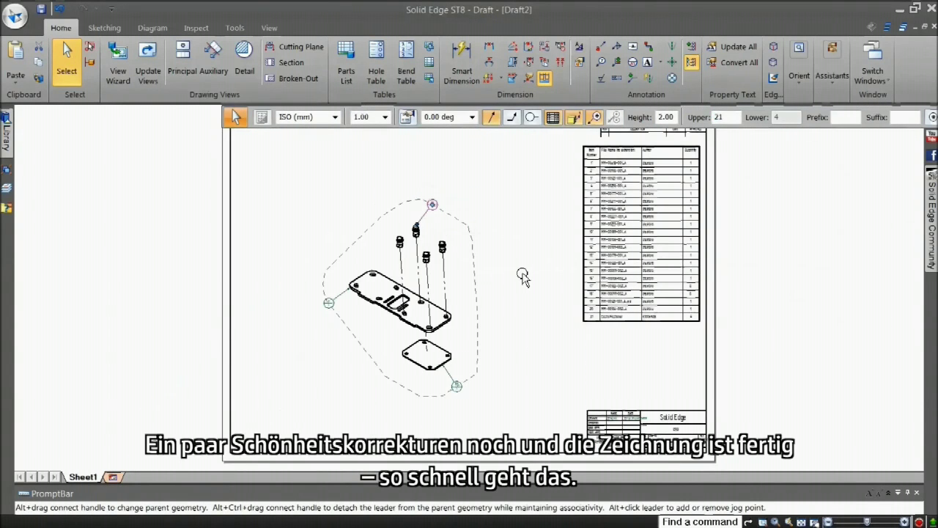
{"action": "key", "text": "Escape"}
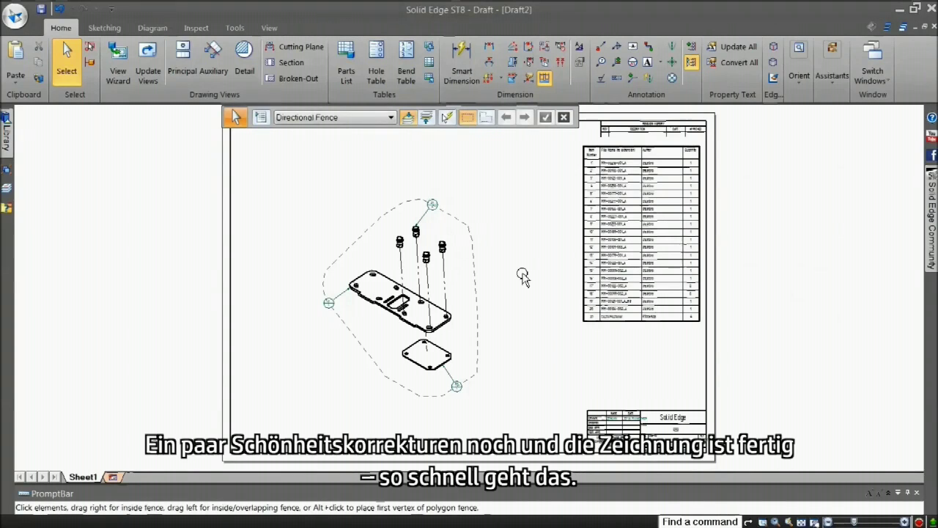